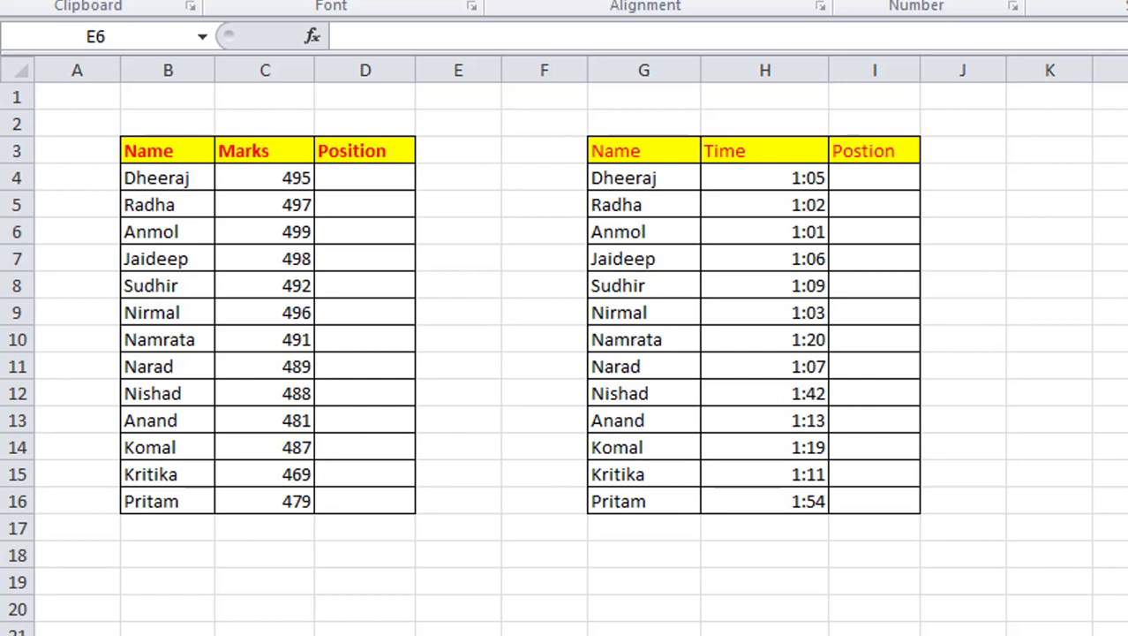
Step: Enter =RANK(C4,C4:C16) in D4, the first Position cell of the Marks table
{"action": "left_click", "coordinate": [458, 229]}
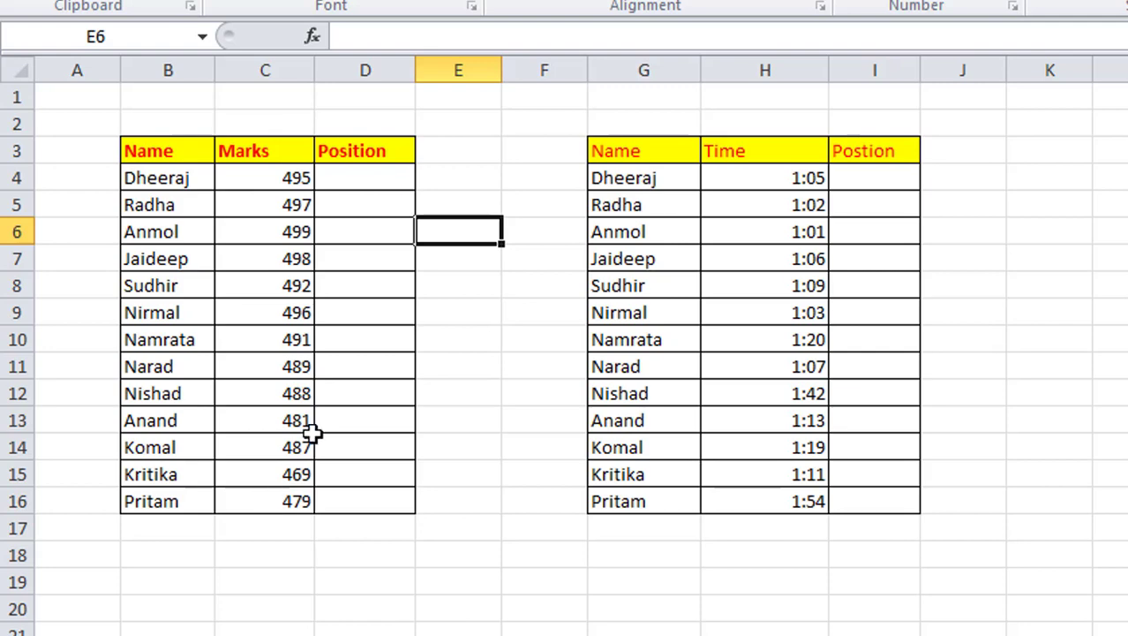
{"action": "left_click", "coordinate": [369, 180]}
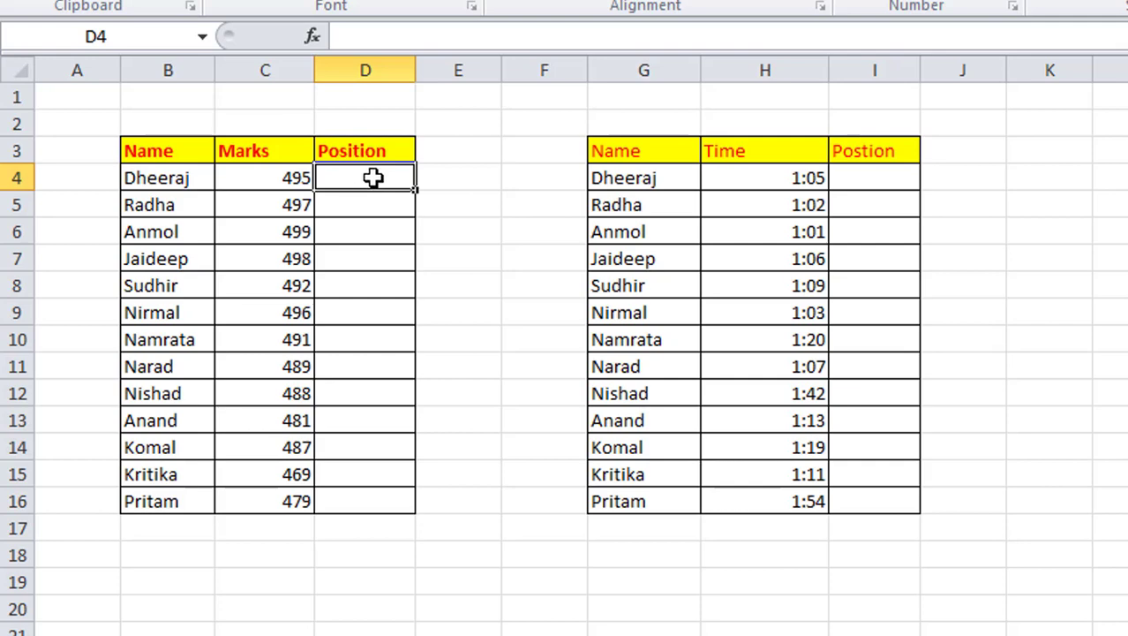
{"action": "type", "text": "="}
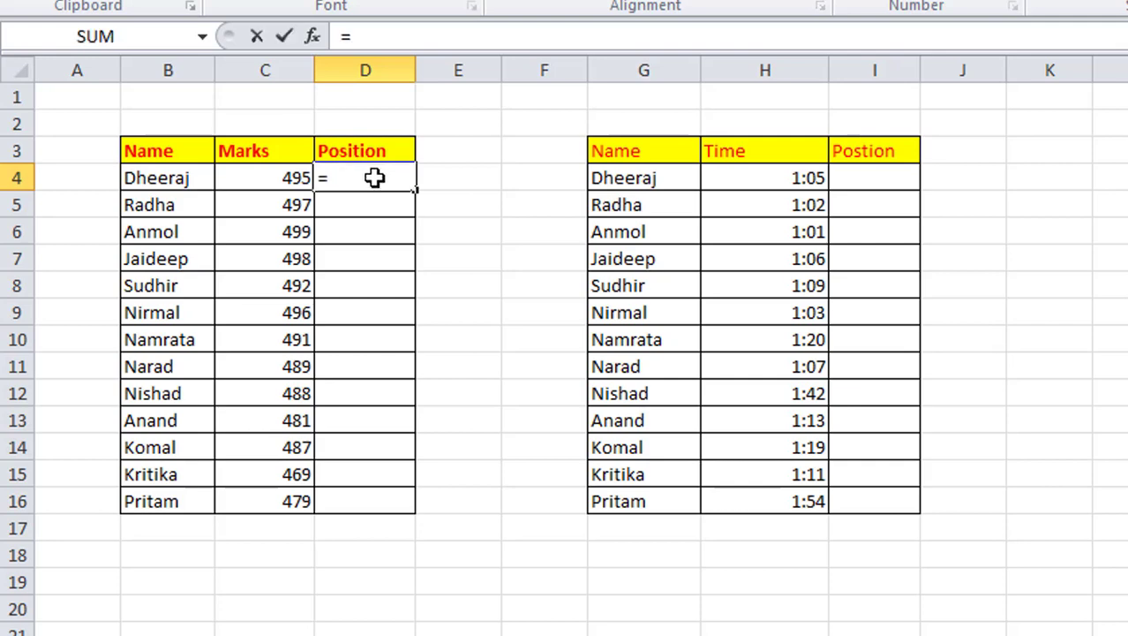
{"action": "type", "text": "rank("}
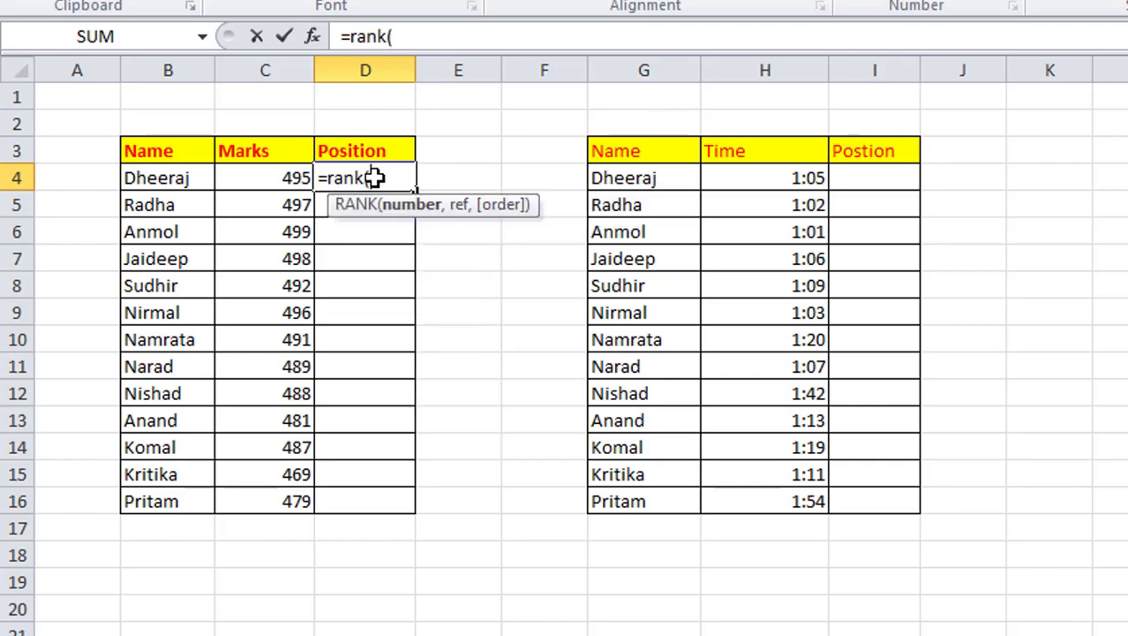
{"action": "left_click", "coordinate": [267, 177]}
{"action": "type", "text": ","}
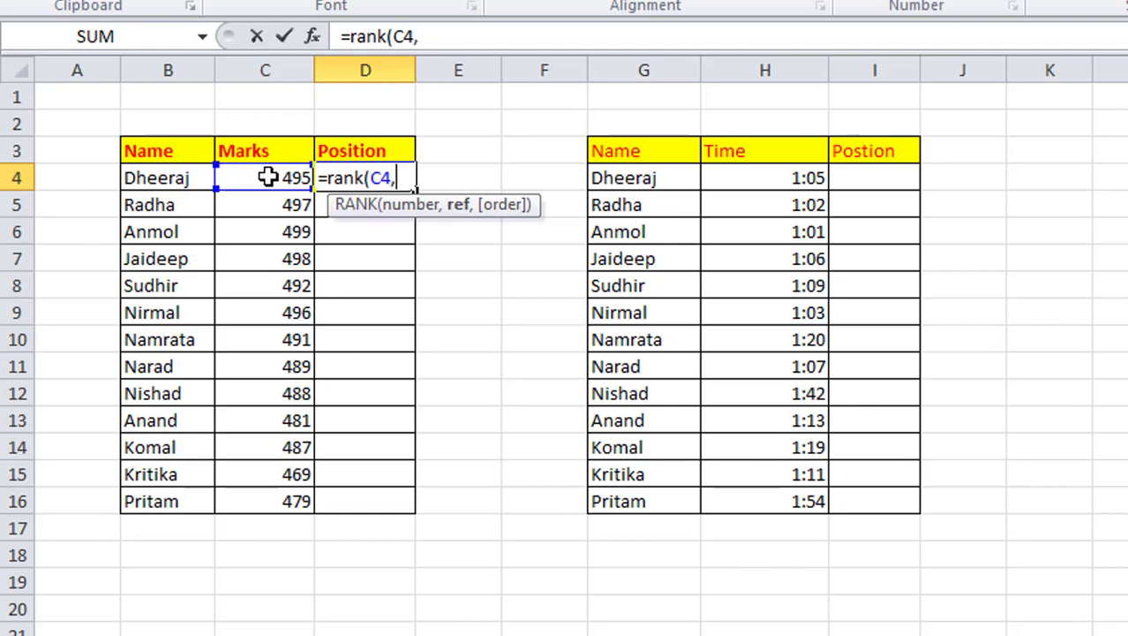
{"action": "left_click_drag", "start_coordinate": [267, 178], "coordinate": [274, 511]}
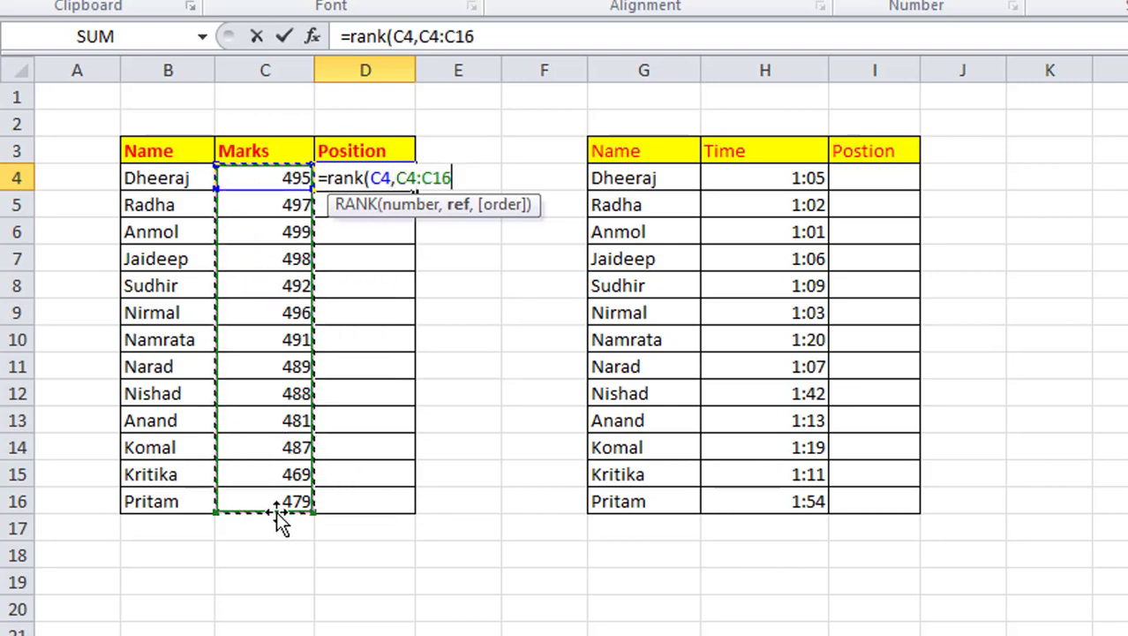
{"action": "type", "text": ")"}
{"action": "key", "text": "Return"}
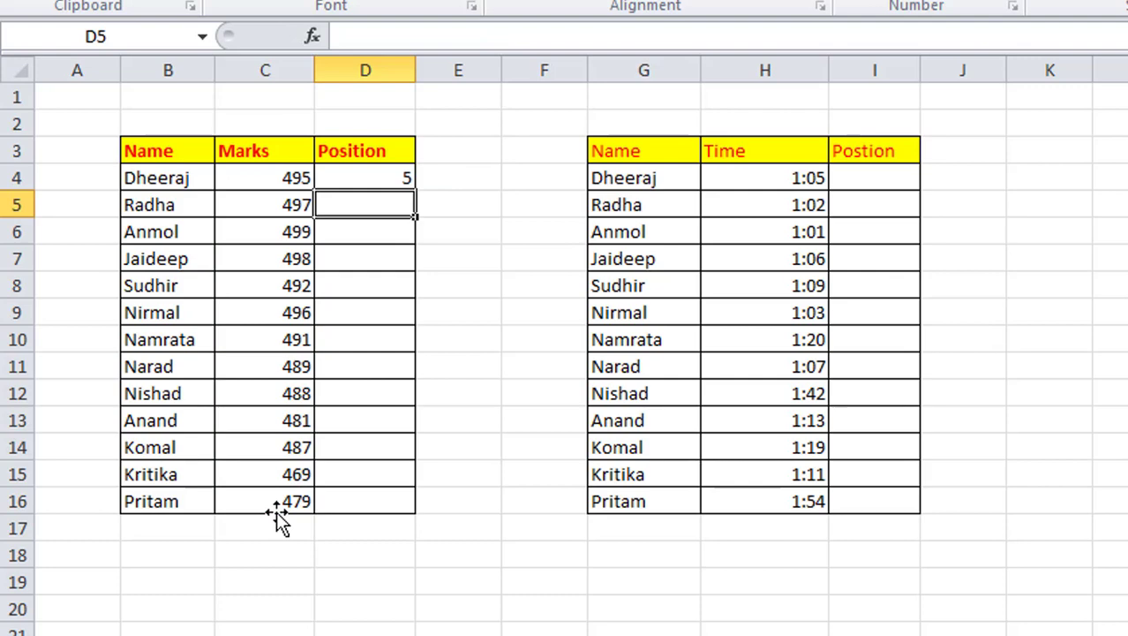
Step: Copy the D4 rank formula down the Position column to D16
{"action": "left_click", "coordinate": [378, 177]}
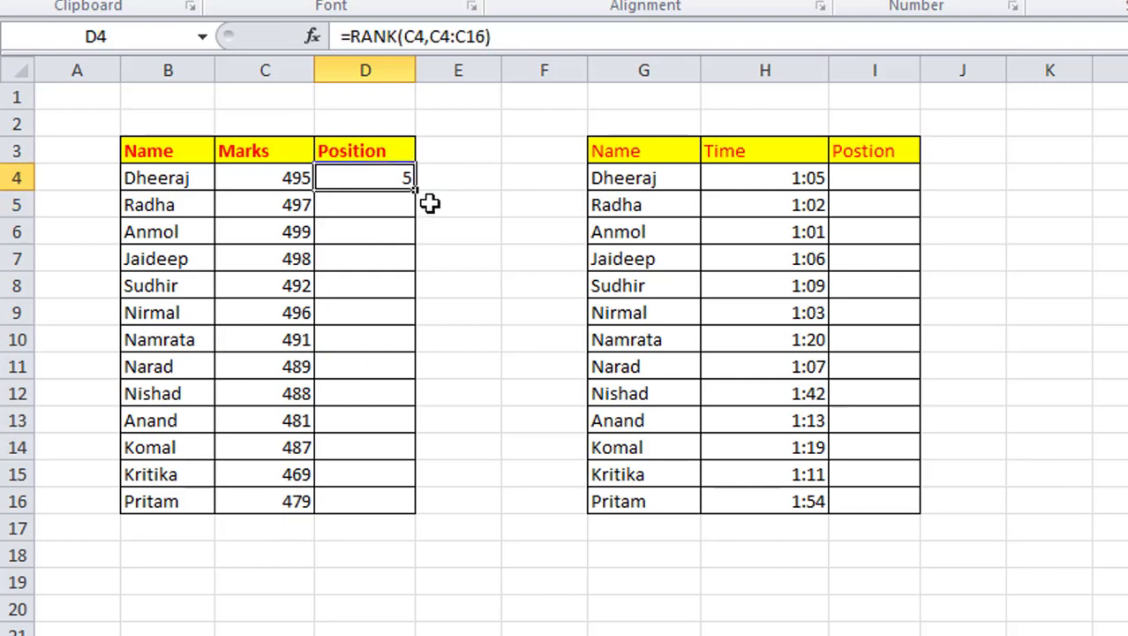
{"action": "left_click_drag", "start_coordinate": [412, 187], "coordinate": [415, 510]}
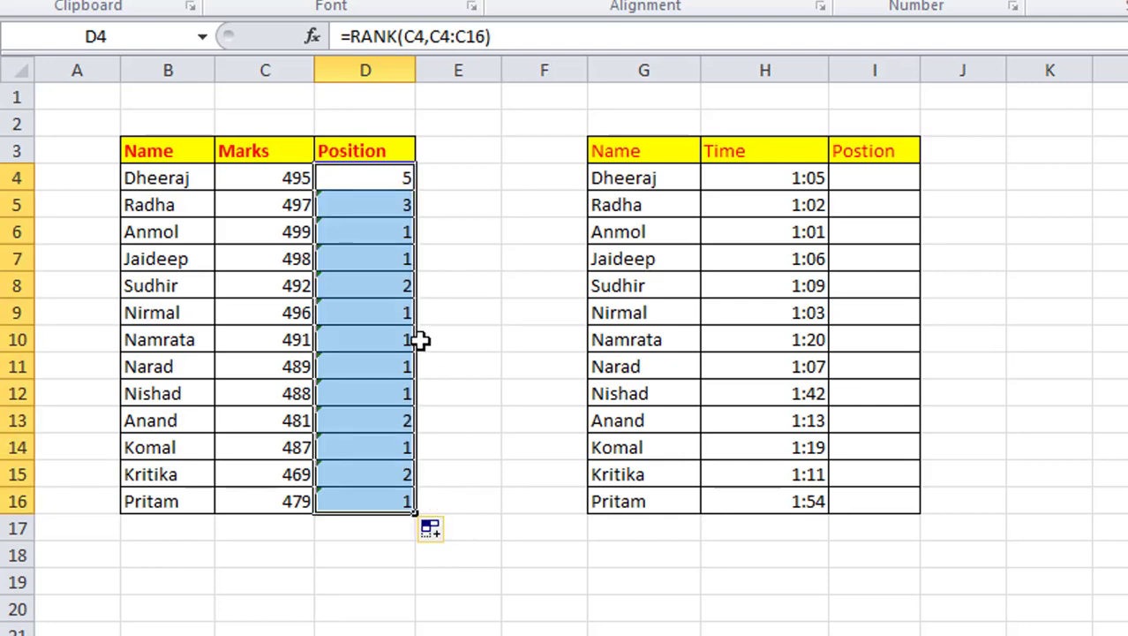
{"action": "left_click", "coordinate": [484, 331]}
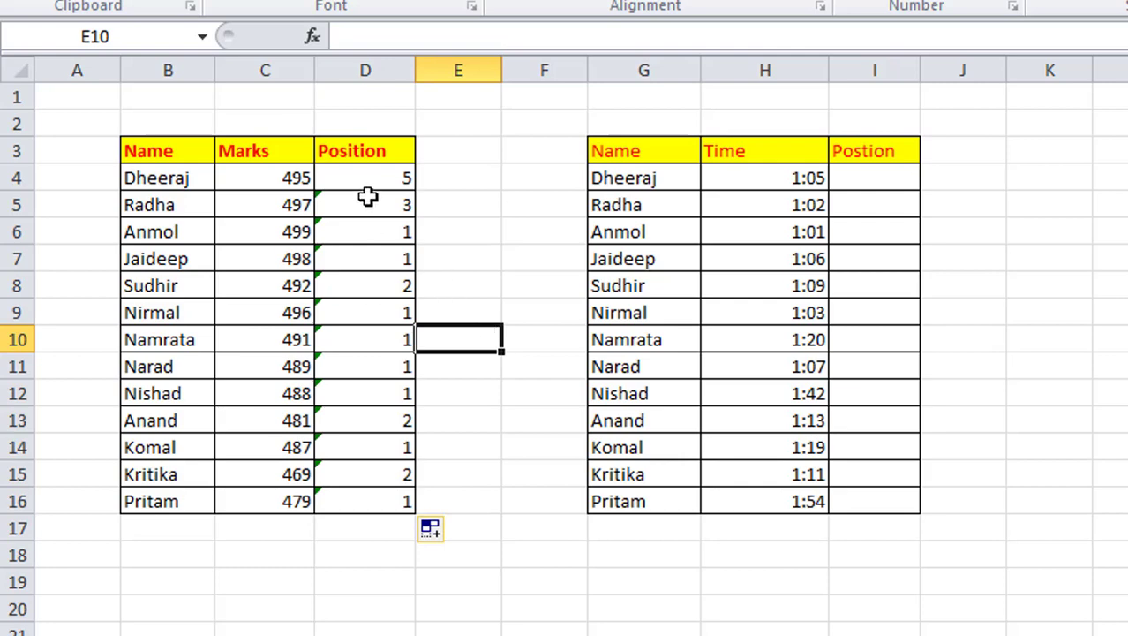
Step: Inspect the copied formulas in D5, D6 and D10 to see their shifted ranges
{"action": "left_click", "coordinate": [380, 182]}
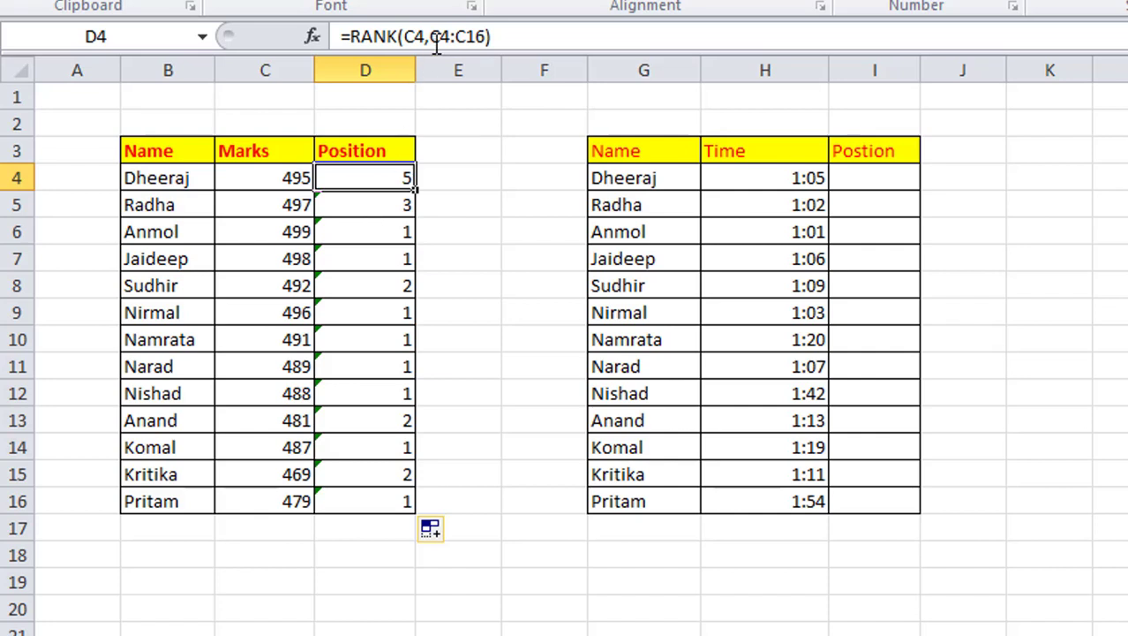
{"action": "left_click", "coordinate": [383, 210]}
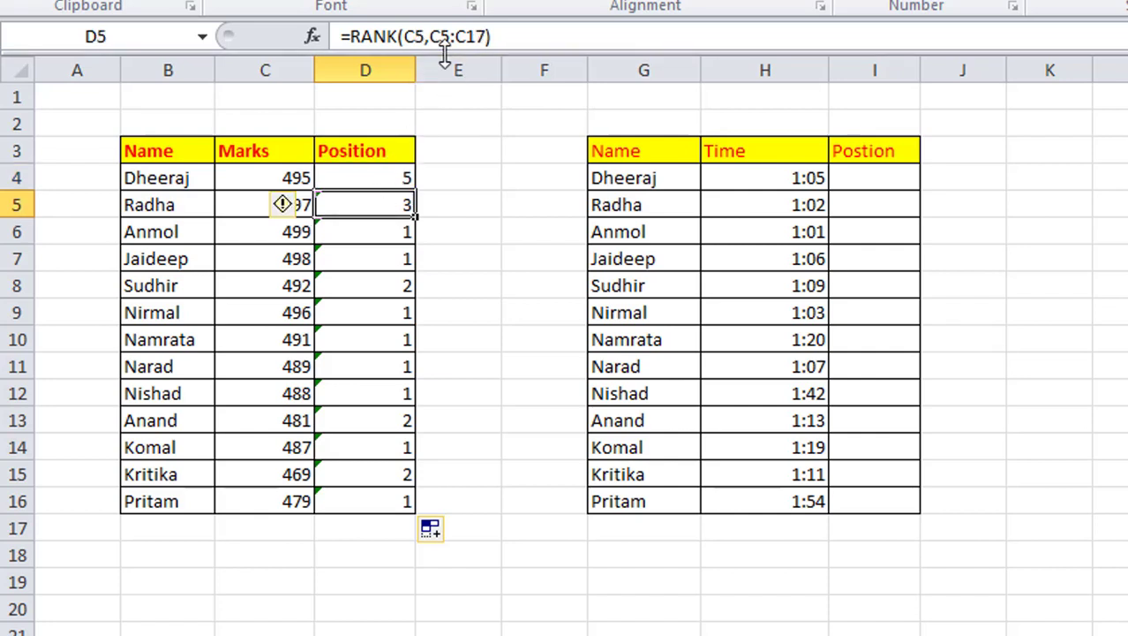
{"action": "left_click", "coordinate": [370, 237]}
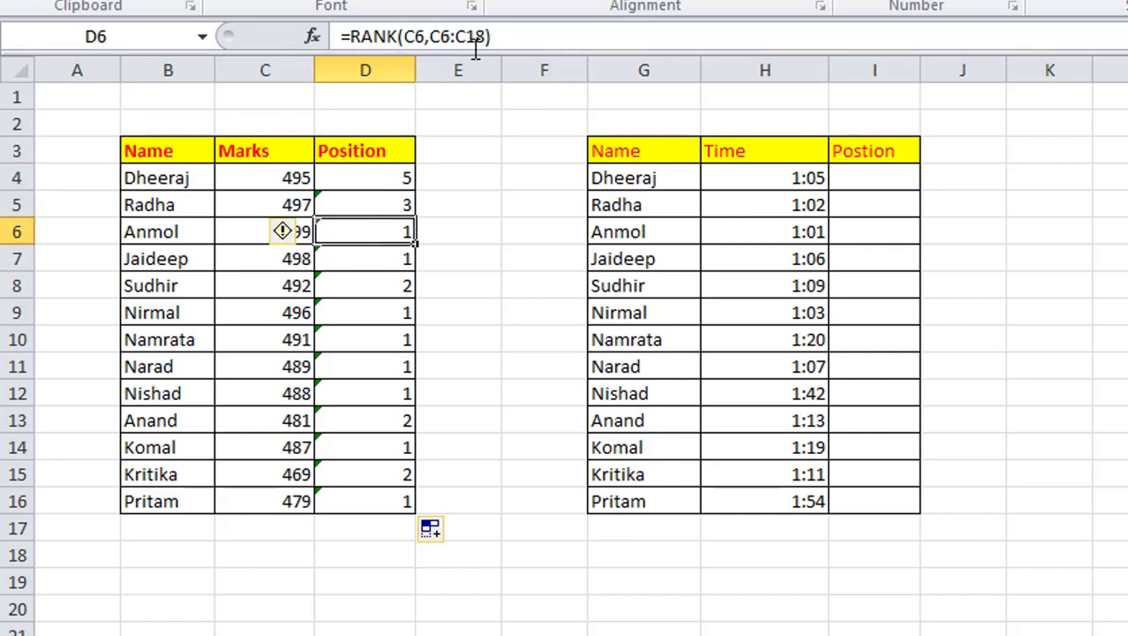
{"action": "double_click", "coordinate": [373, 339]}
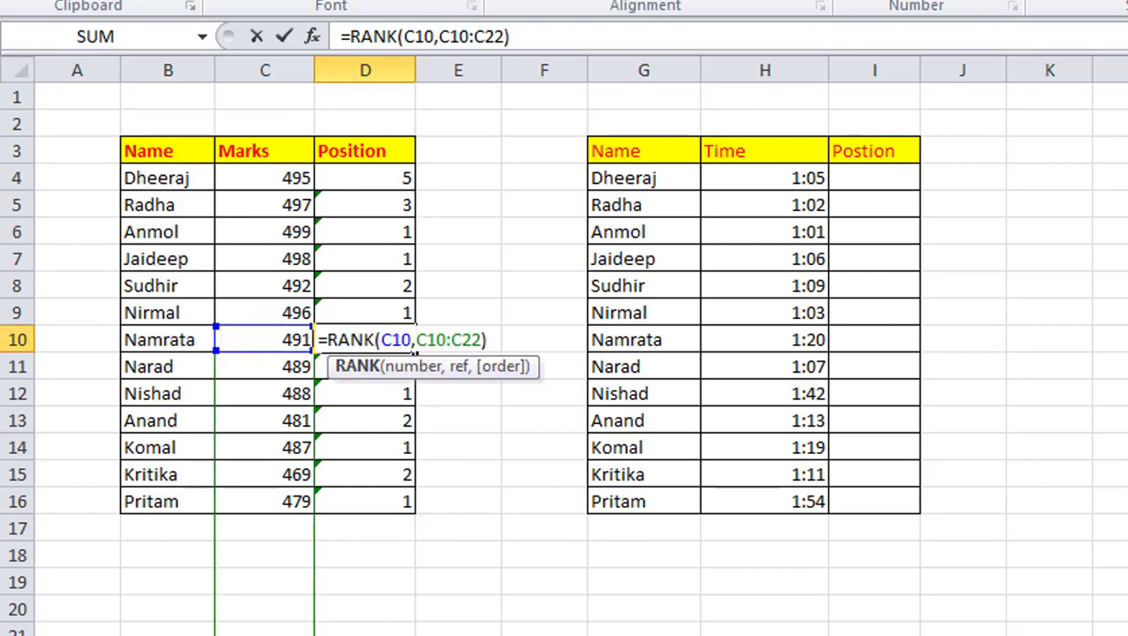
{"action": "key", "text": "Escape"}
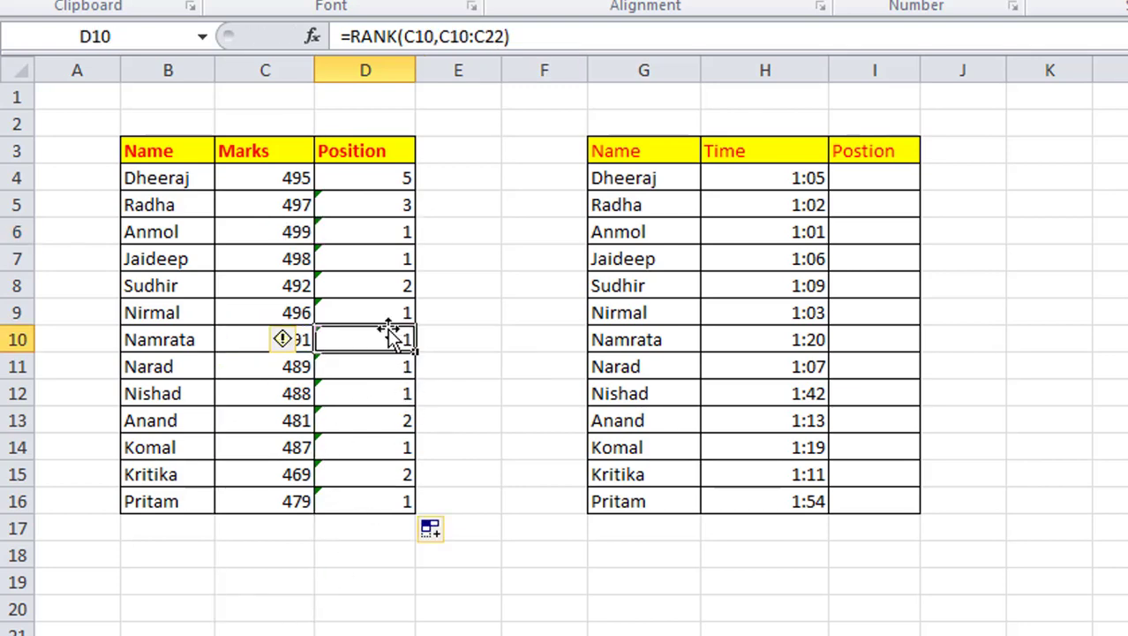
Step: Delete the incorrect copied ranks in D5:D16
{"action": "left_click", "coordinate": [400, 208]}
{"action": "left_click_drag", "start_coordinate": [400, 209], "coordinate": [409, 496]}
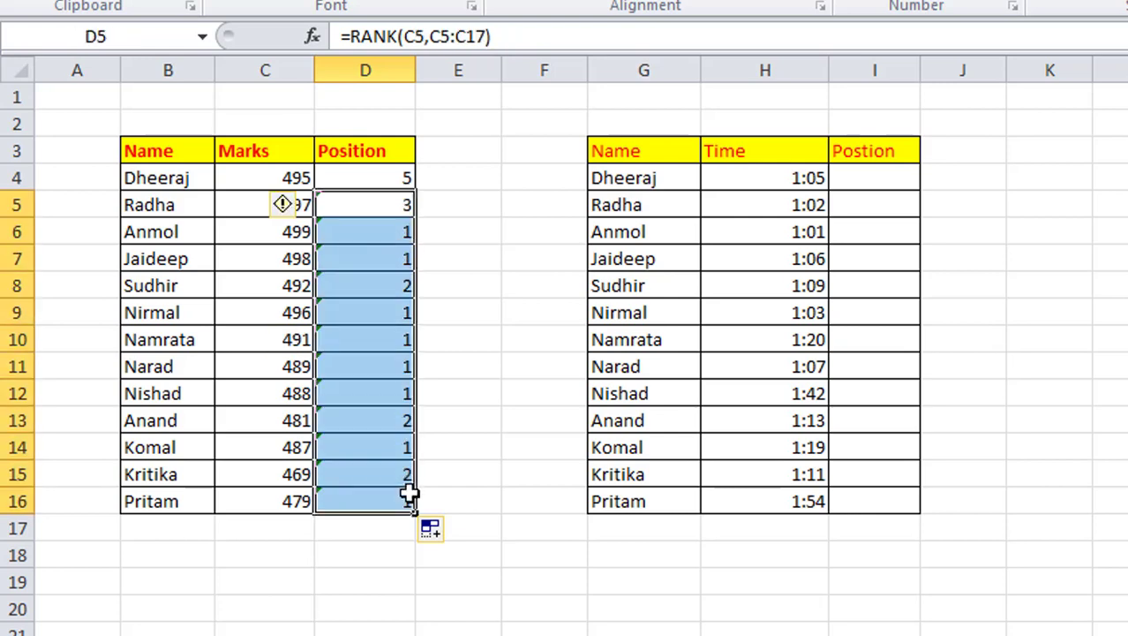
{"action": "key", "text": "Delete"}
Step: Re-enter D4 as =RANK(C4,$C$4:$C$16) with an absolute marks range
{"action": "left_click", "coordinate": [385, 178]}
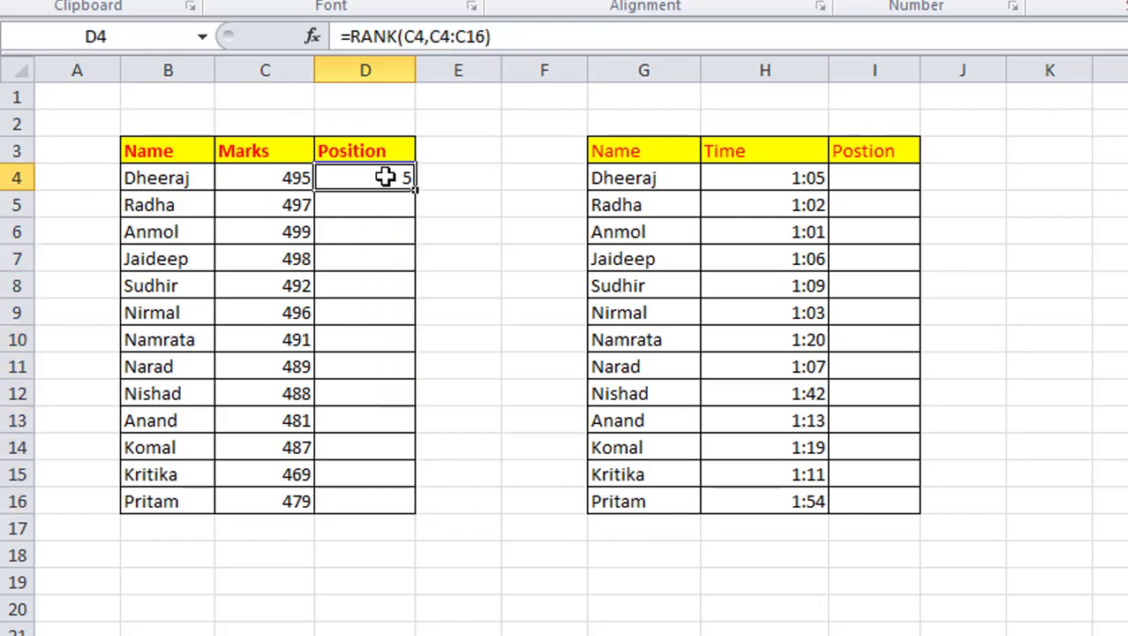
{"action": "type", "text": "="}
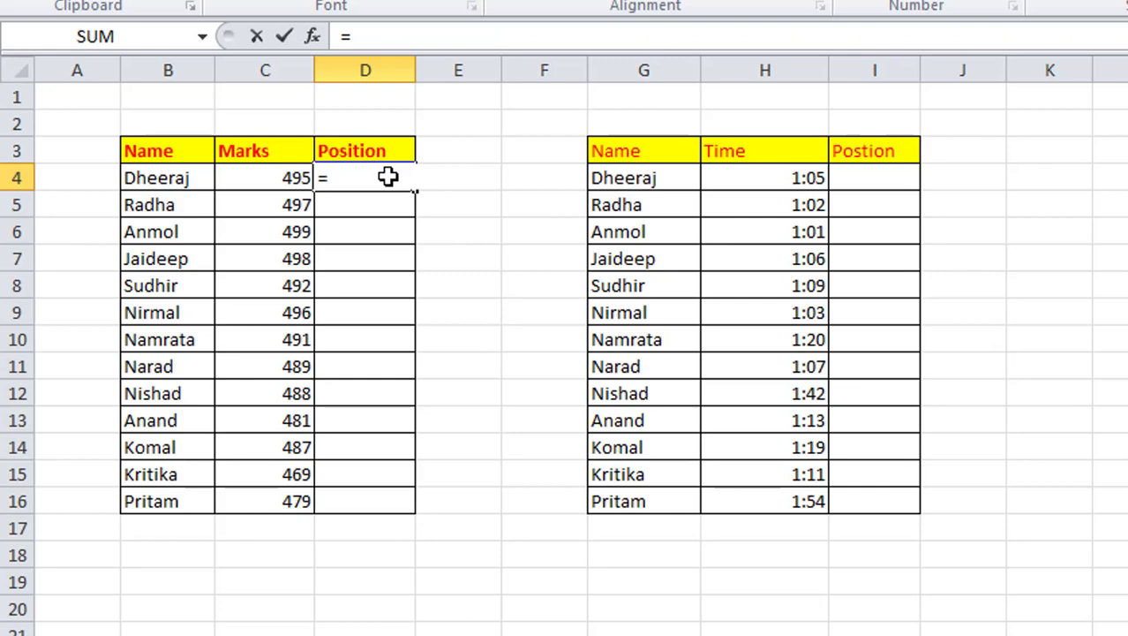
{"action": "type", "text": "rank("}
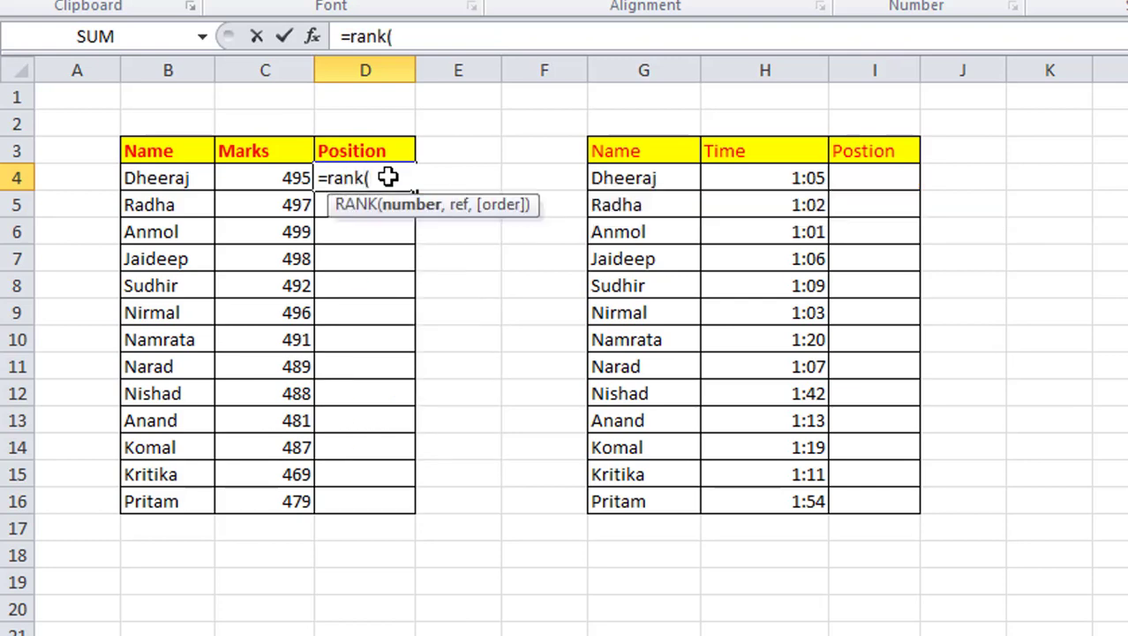
{"action": "left_click", "coordinate": [285, 179]}
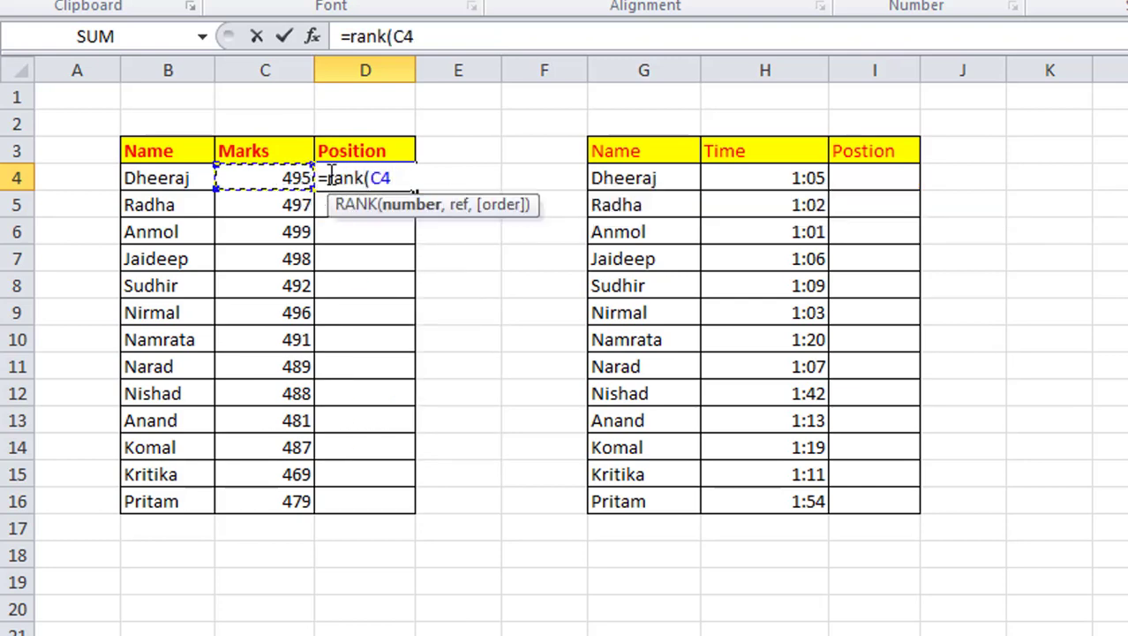
{"action": "type", "text": ","}
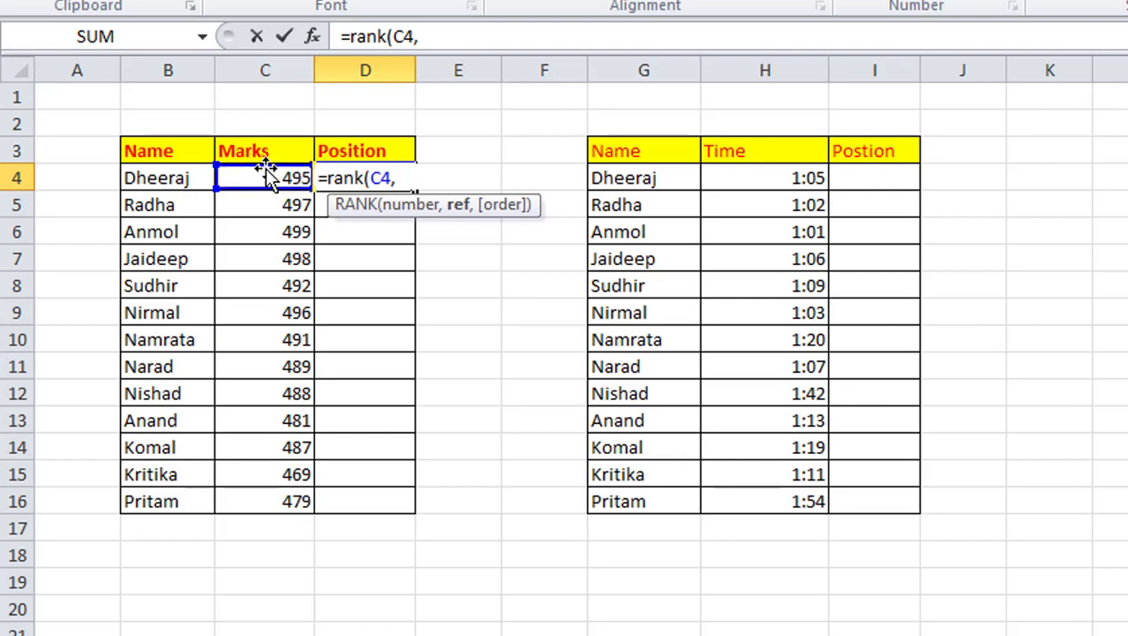
{"action": "left_click_drag", "start_coordinate": [265, 176], "coordinate": [295, 498]}
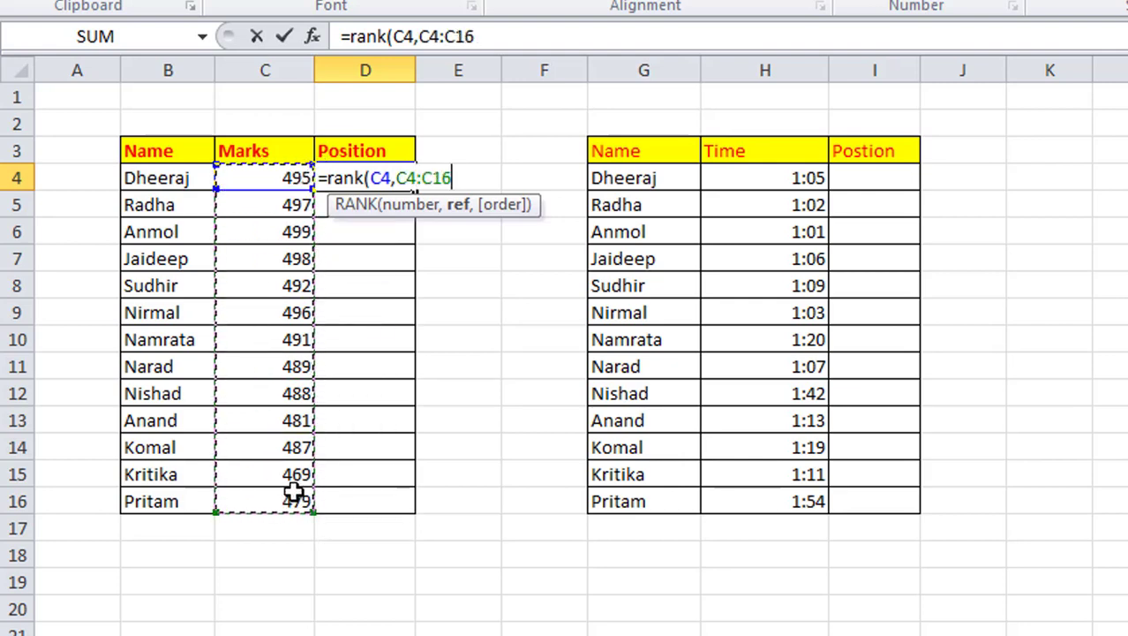
{"action": "left_click", "coordinate": [295, 497]}
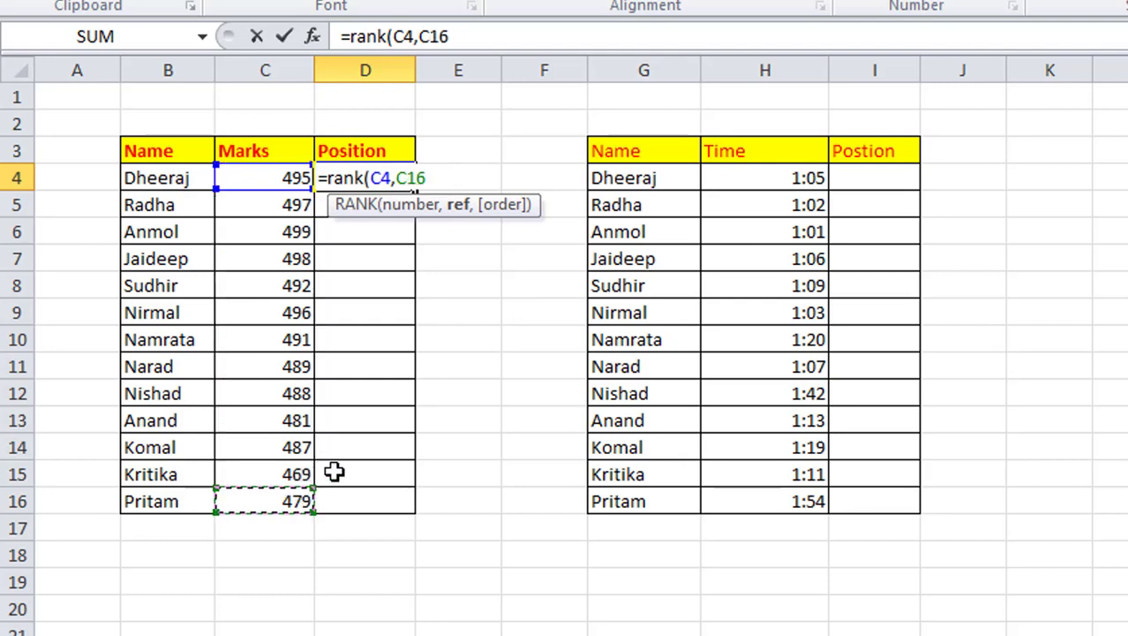
{"action": "key", "text": "F4"}
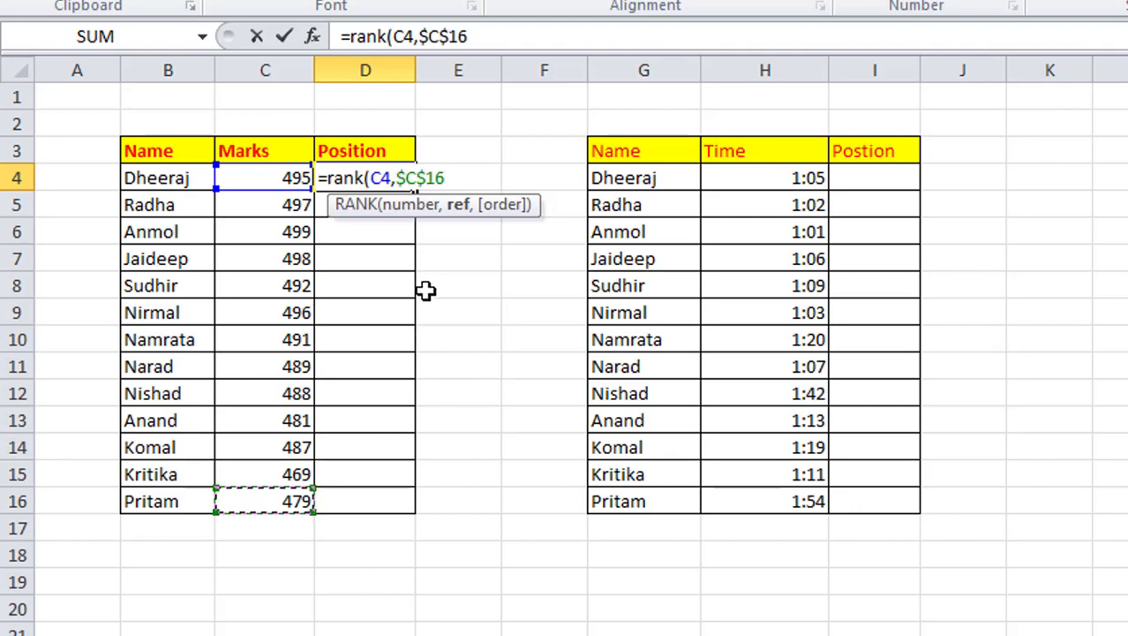
{"action": "key", "text": "BackSpace"}
{"action": "key", "text": "BackSpace"}
{"action": "key", "text": "BackSpace"}
{"action": "key", "text": "BackSpace"}
{"action": "key", "text": "BackSpace"}
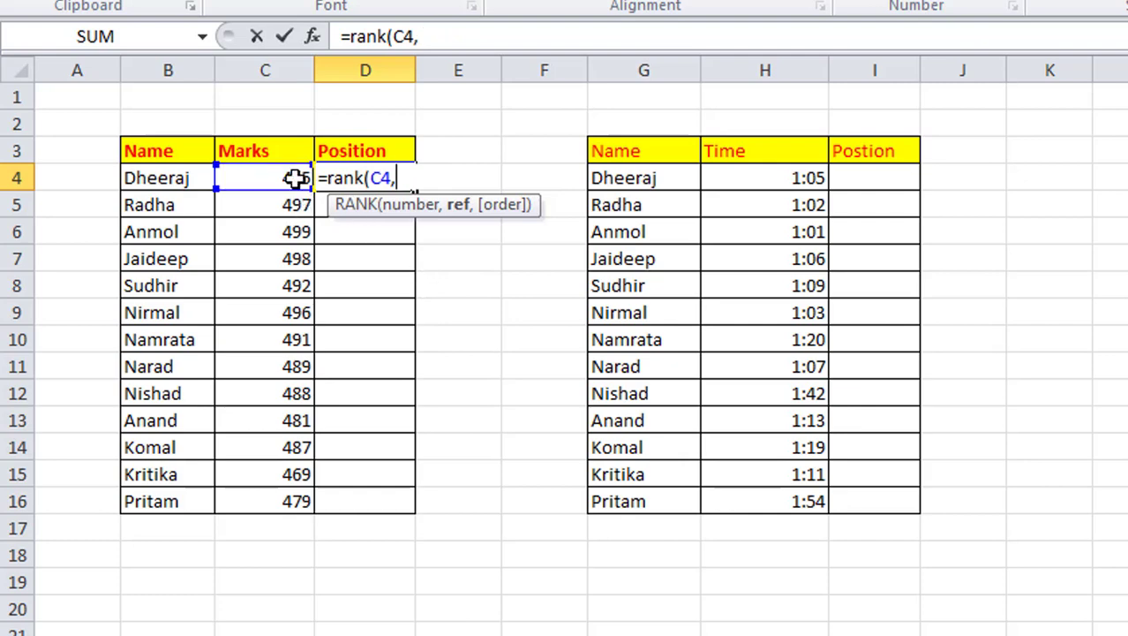
{"action": "left_click_drag", "start_coordinate": [295, 178], "coordinate": [259, 510]}
{"action": "key", "text": "F4"}
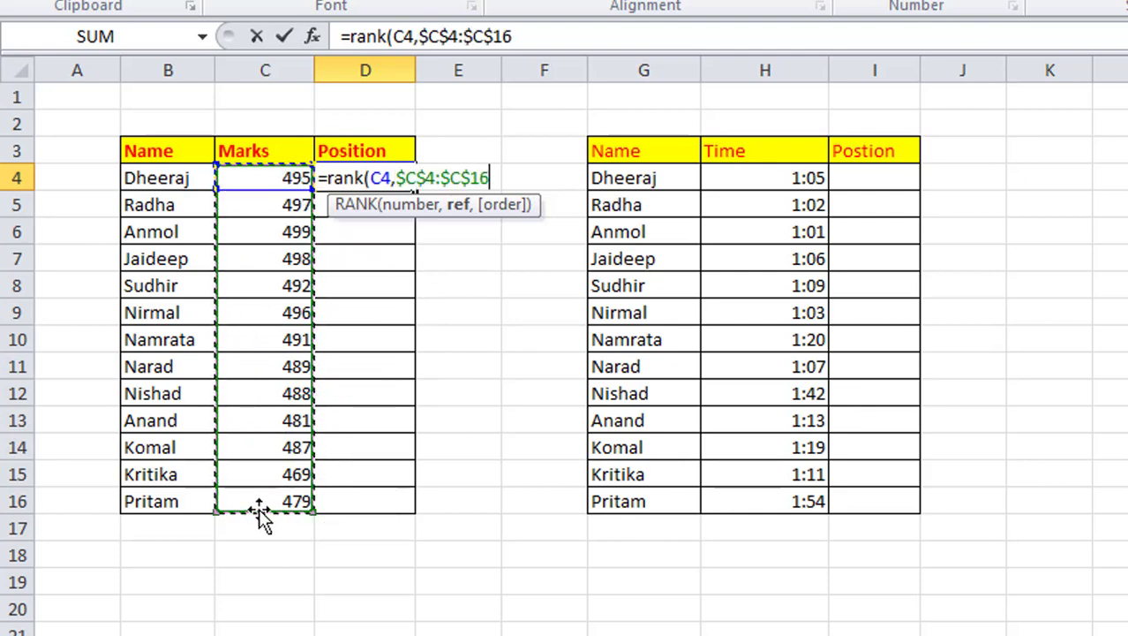
{"action": "type", "text": ")"}
{"action": "key", "text": "Return"}
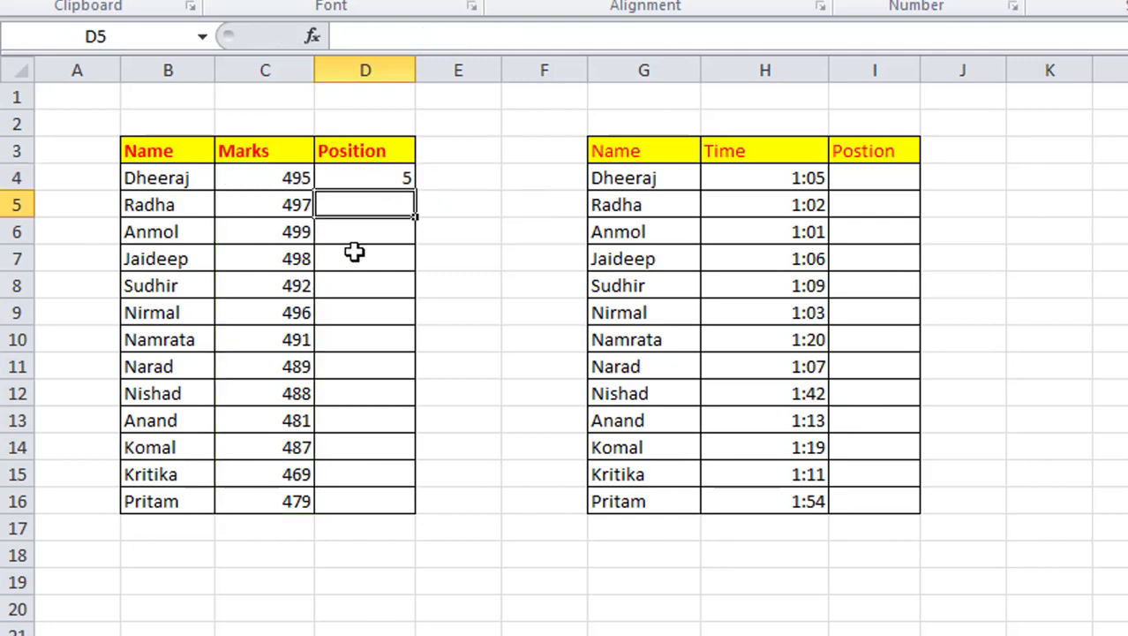
Step: Fill the corrected rank formula down to D16 and spot-check several copied ranks
{"action": "left_click", "coordinate": [381, 182]}
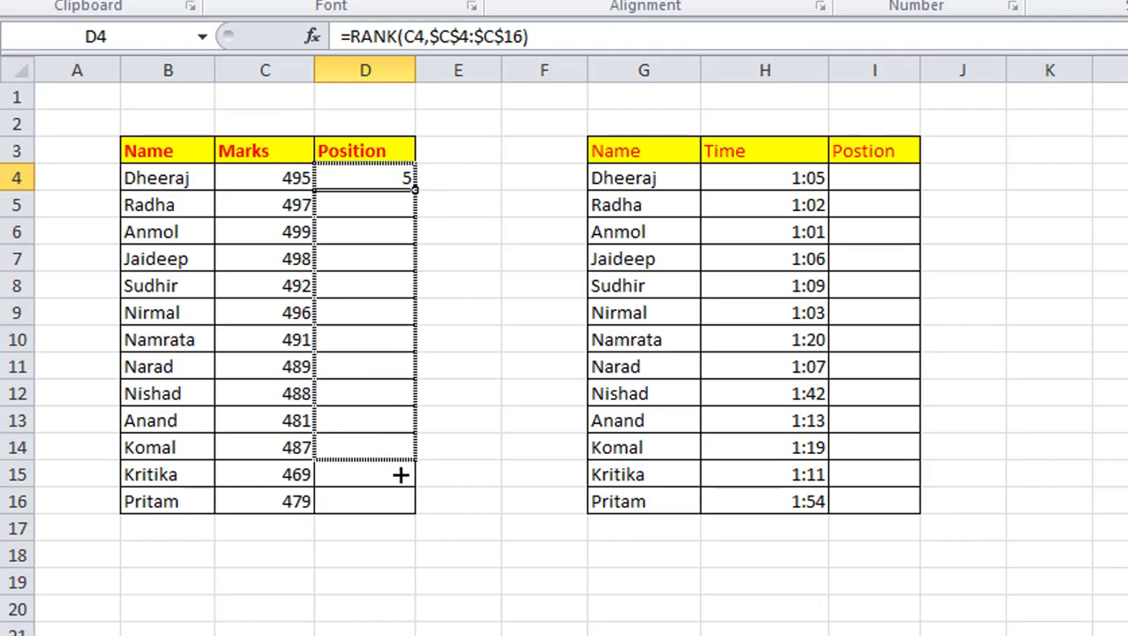
{"action": "left_click_drag", "start_coordinate": [417, 192], "coordinate": [404, 519]}
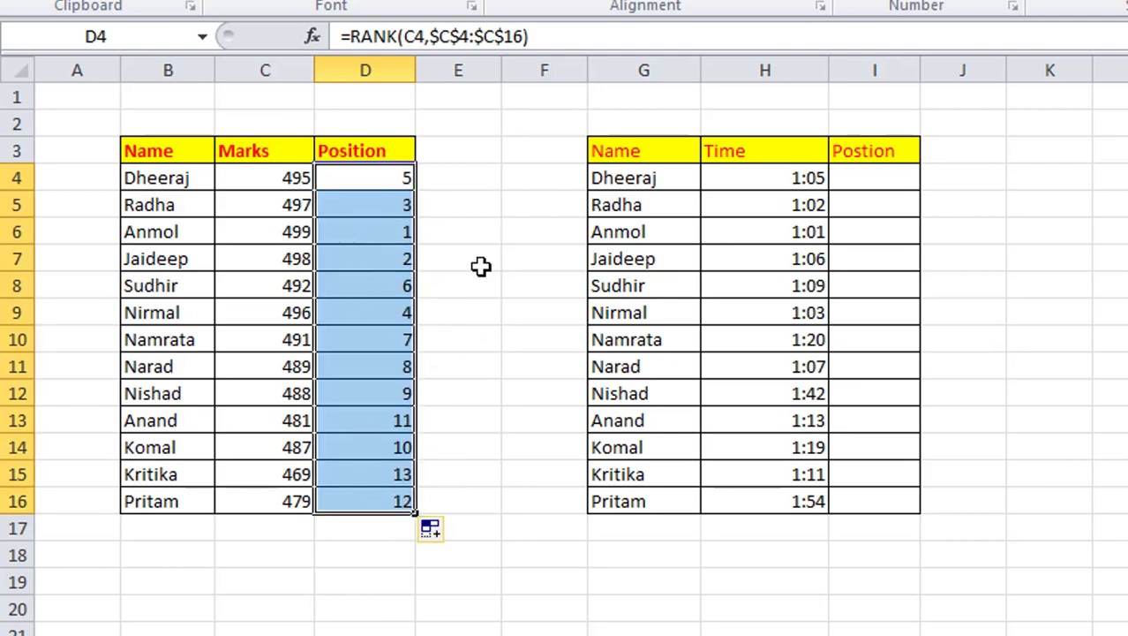
{"action": "left_click", "coordinate": [387, 239]}
{"action": "left_click", "coordinate": [390, 259]}
{"action": "left_click", "coordinate": [401, 205]}
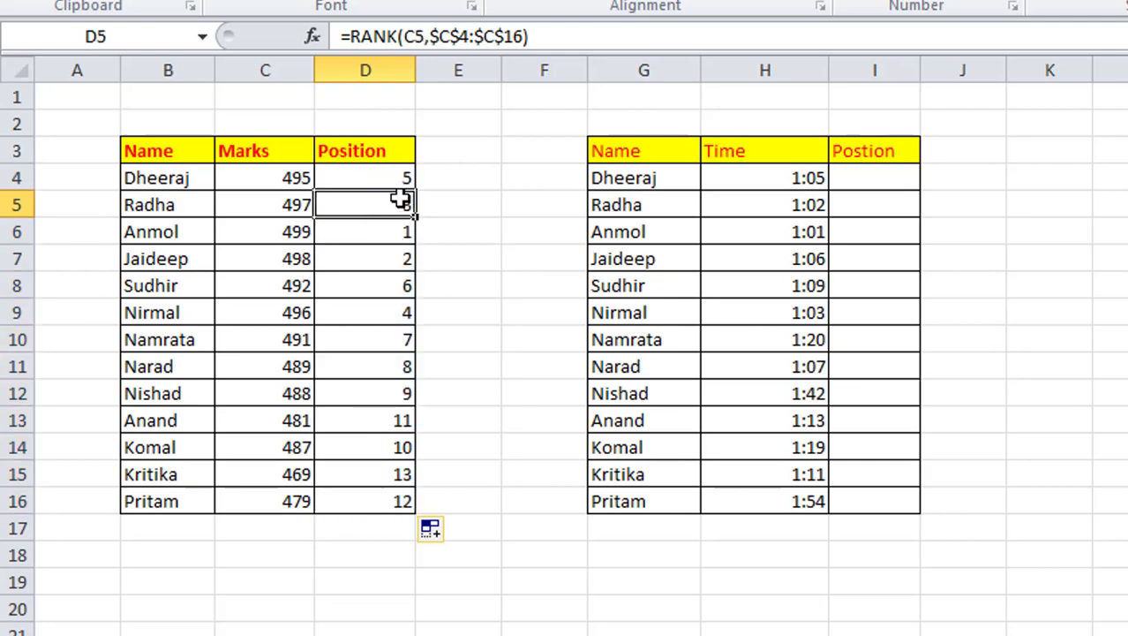
Step: Sort the Marks table smallest to largest by Position D4:D16, expanding the selection
{"action": "left_click_drag", "start_coordinate": [377, 184], "coordinate": [385, 518]}
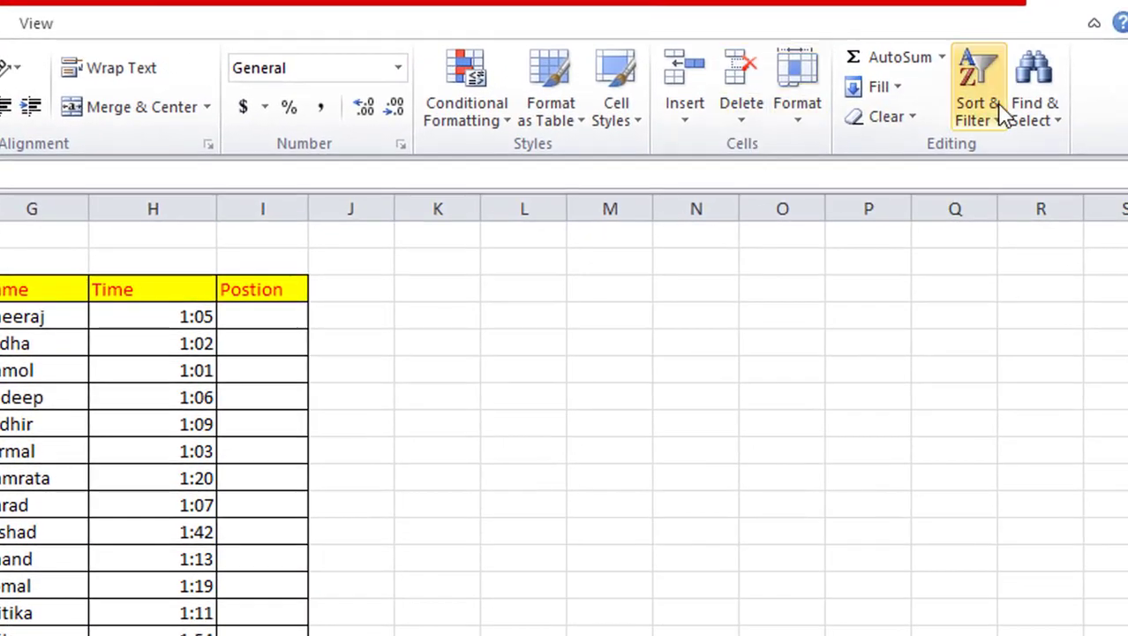
{"action": "left_click", "coordinate": [971, 111]}
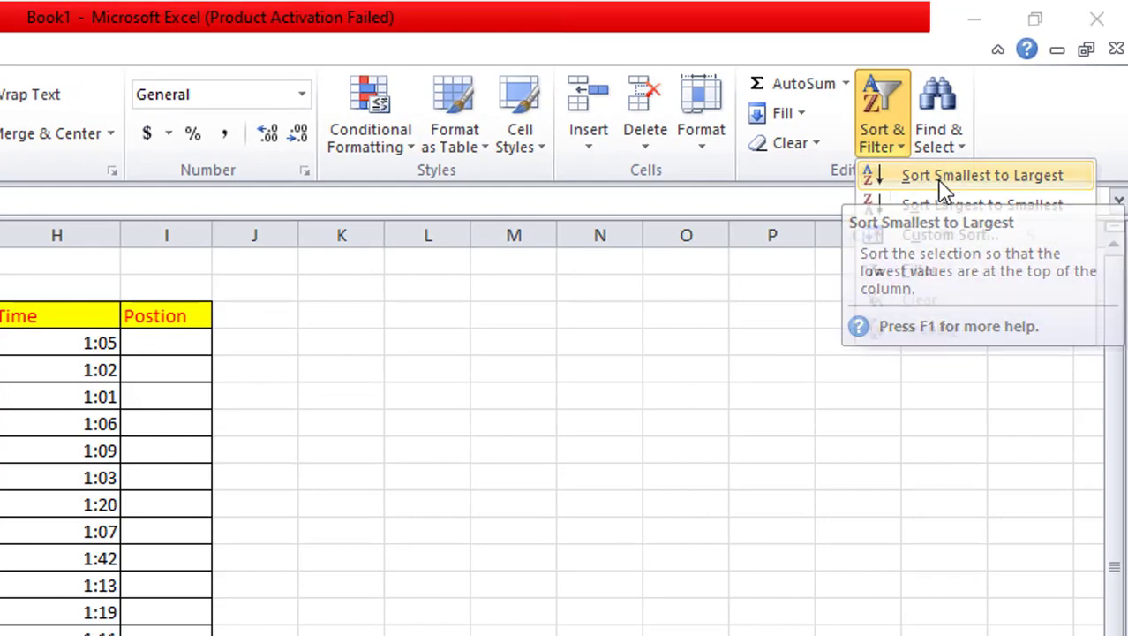
{"action": "left_click", "coordinate": [1024, 152]}
{"action": "left_click", "coordinate": [390, 403]}
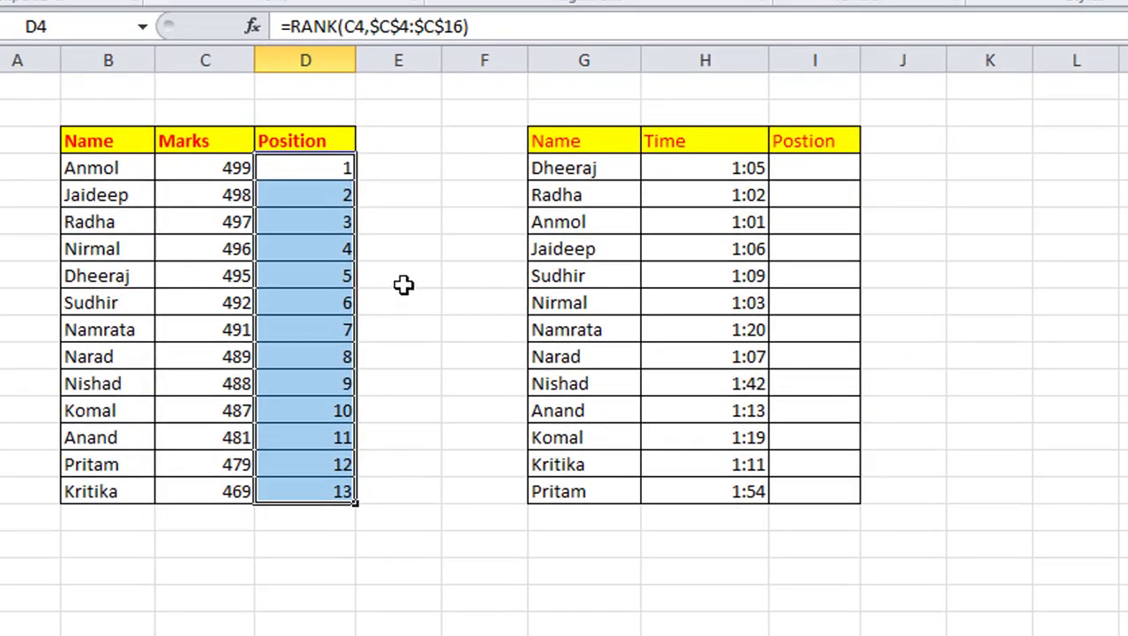
{"action": "left_click", "coordinate": [393, 273]}
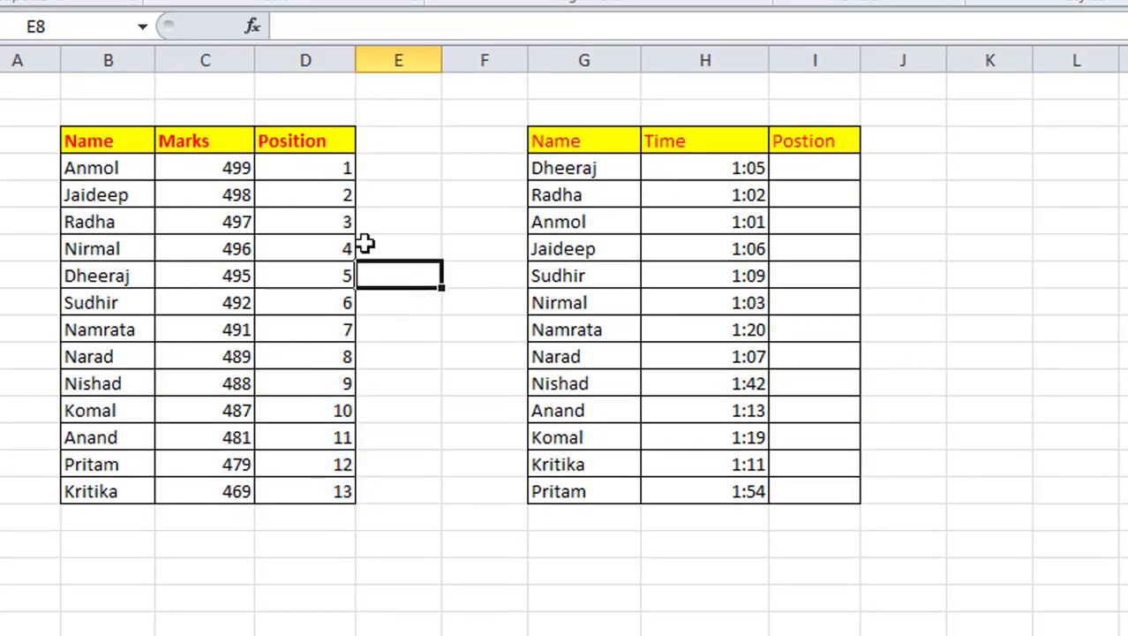
{"action": "left_click", "coordinate": [294, 166]}
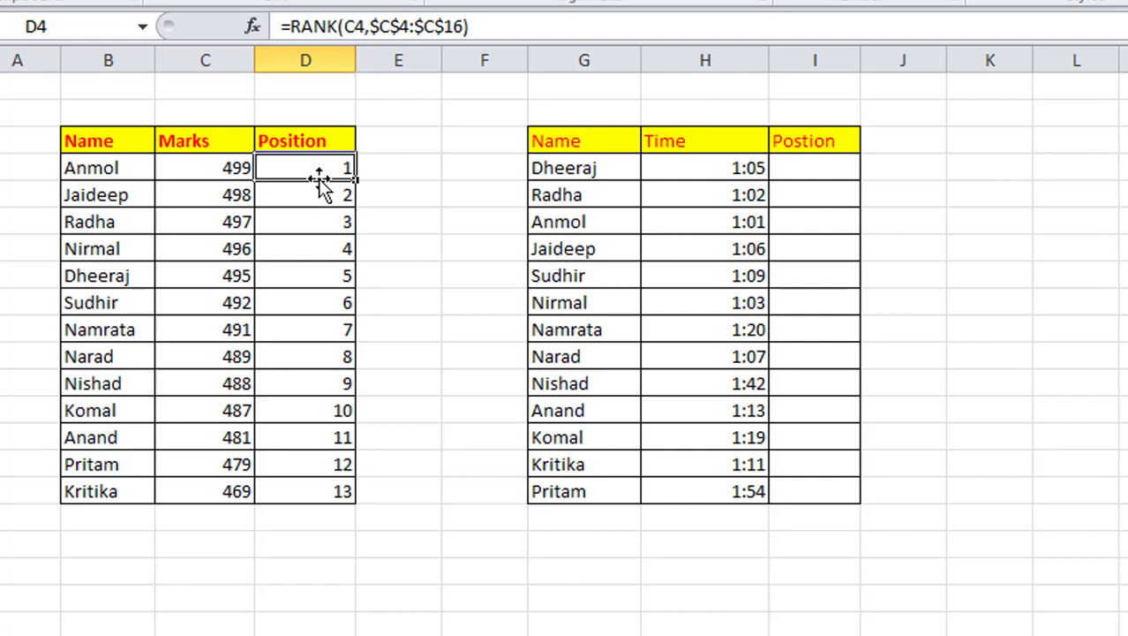
Step: Start a RANK formula in I4 ranking H4 against the absolute range $H$4:$H$16
{"action": "left_click_drag", "start_coordinate": [315, 167], "coordinate": [317, 275]}
{"action": "left_click", "coordinate": [804, 166]}
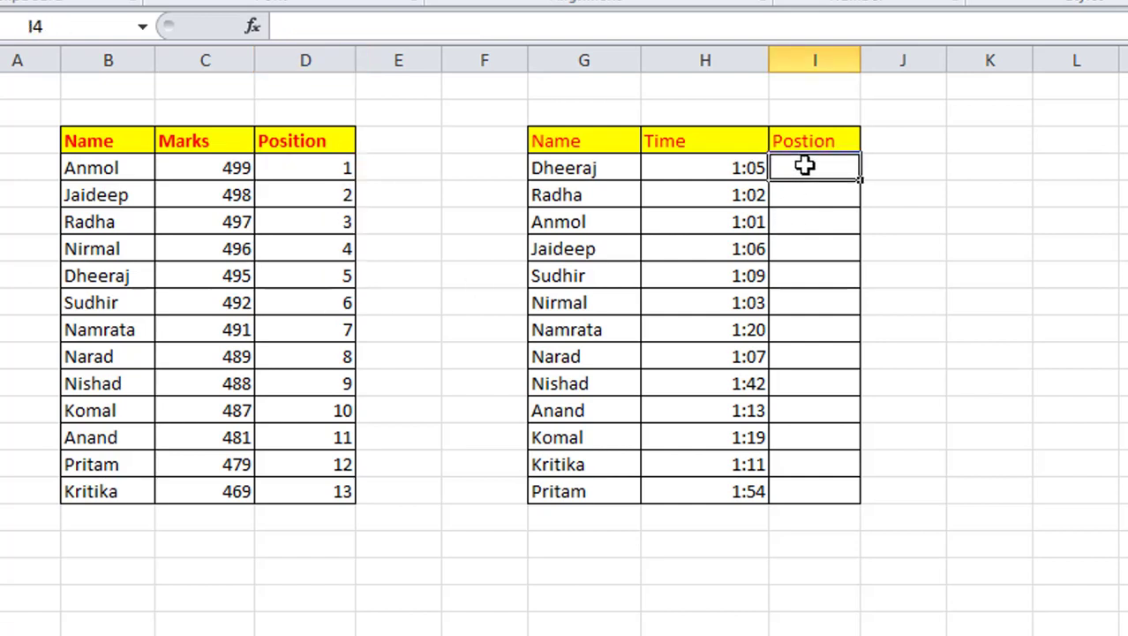
{"action": "type", "text": "=ran"}
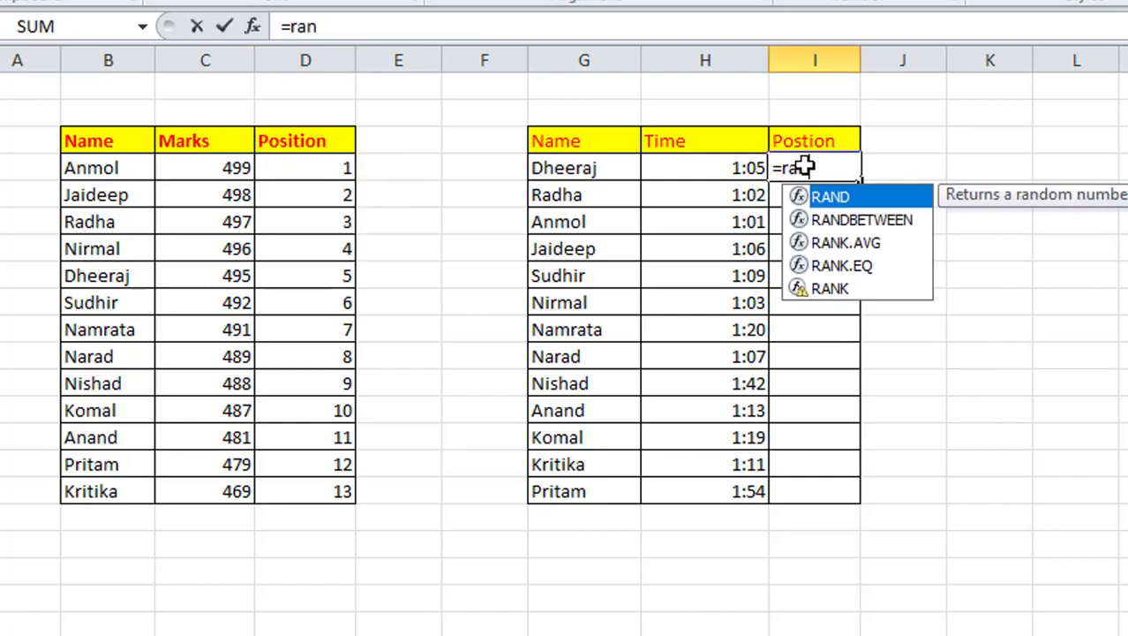
{"action": "type", "text": "k("}
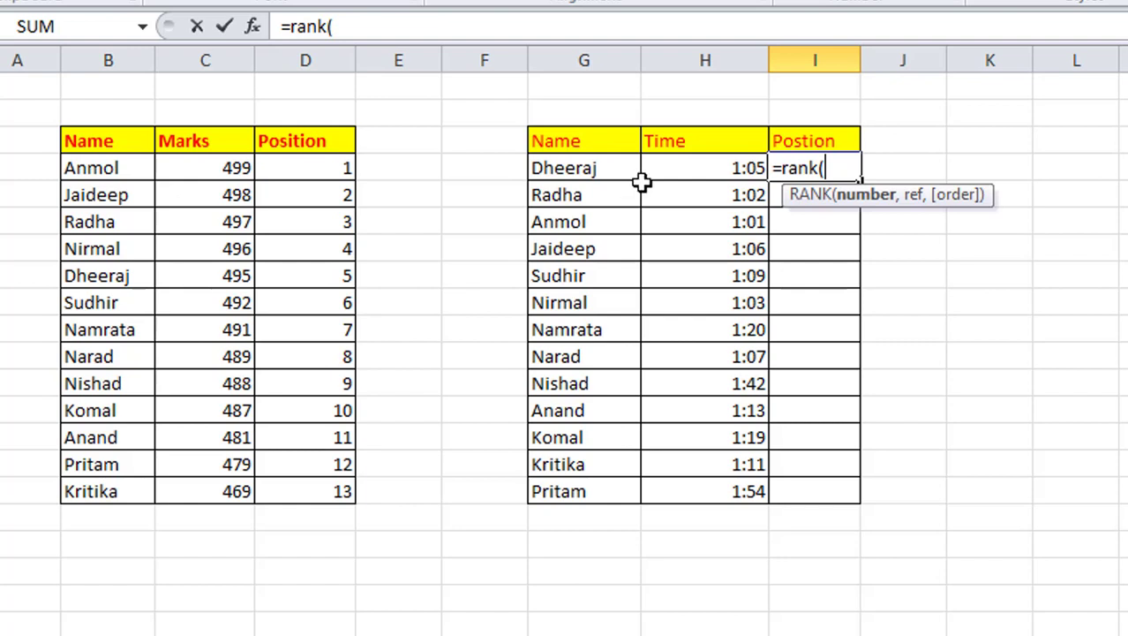
{"action": "left_click", "coordinate": [732, 166]}
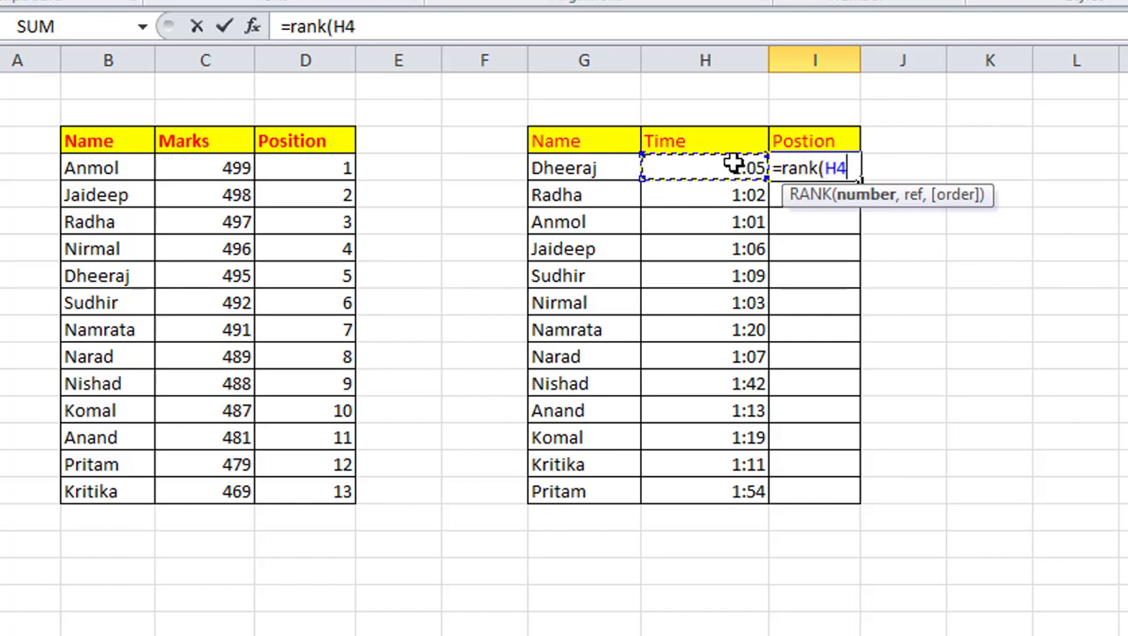
{"action": "type", "text": ","}
{"action": "left_click_drag", "start_coordinate": [711, 169], "coordinate": [724, 491]}
{"action": "key", "text": "F4"}
Step: Finish the formula with the 1 - Ascending order argument, giving RANK(H4,$H$4:$H$16,1)
{"action": "type", "text": ","}
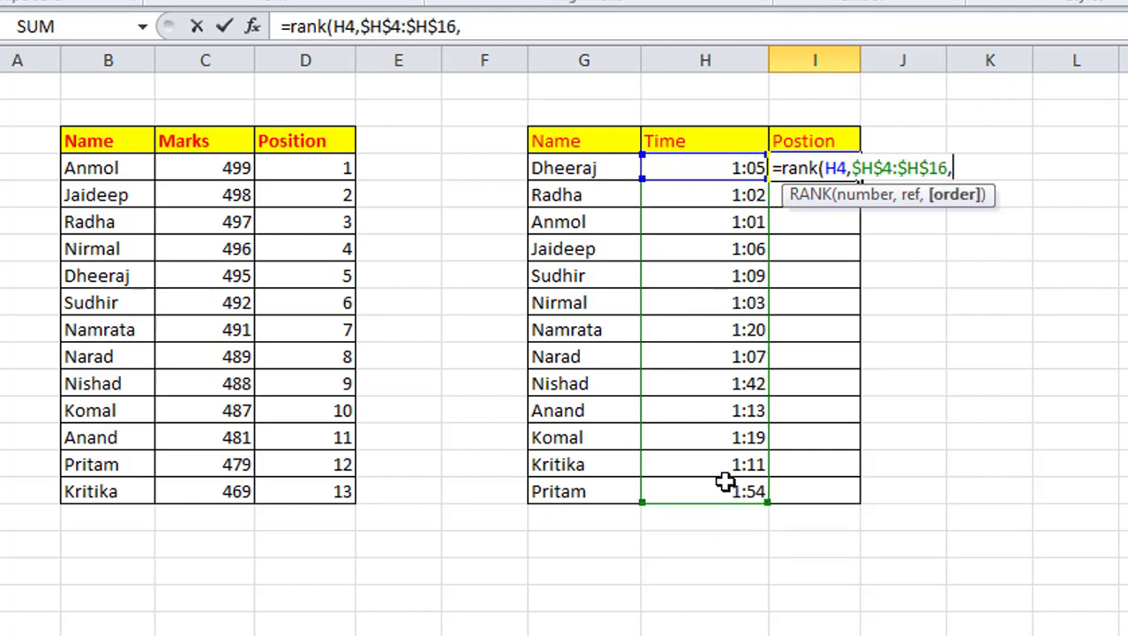
{"action": "type", "text": "1)"}
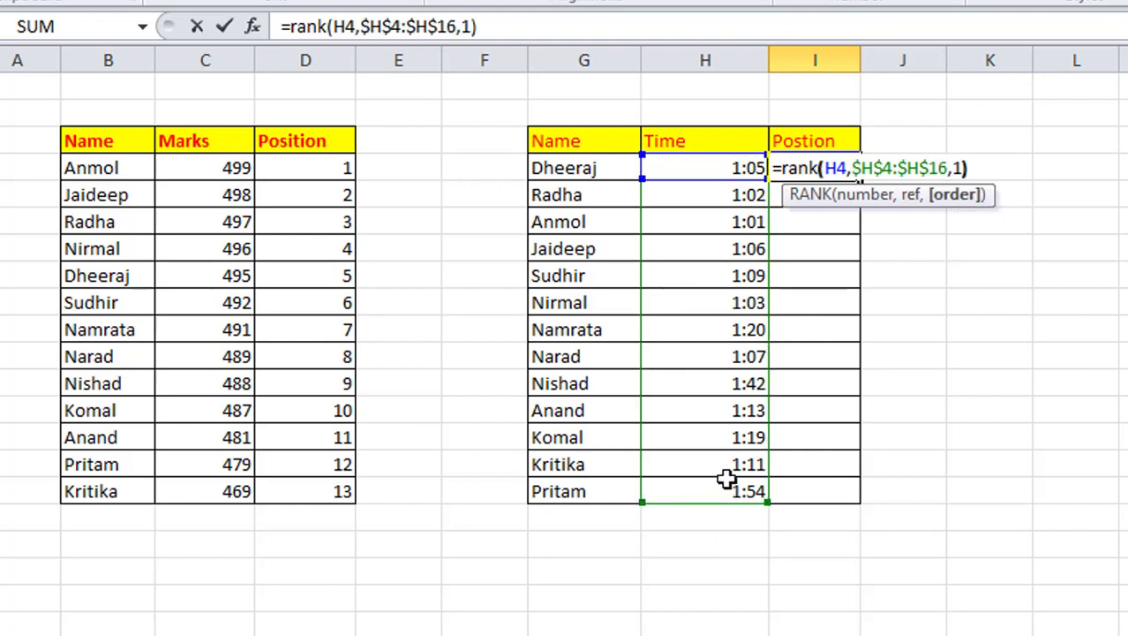
{"action": "key", "text": "BackSpace"}
{"action": "key", "text": "BackSpace"}
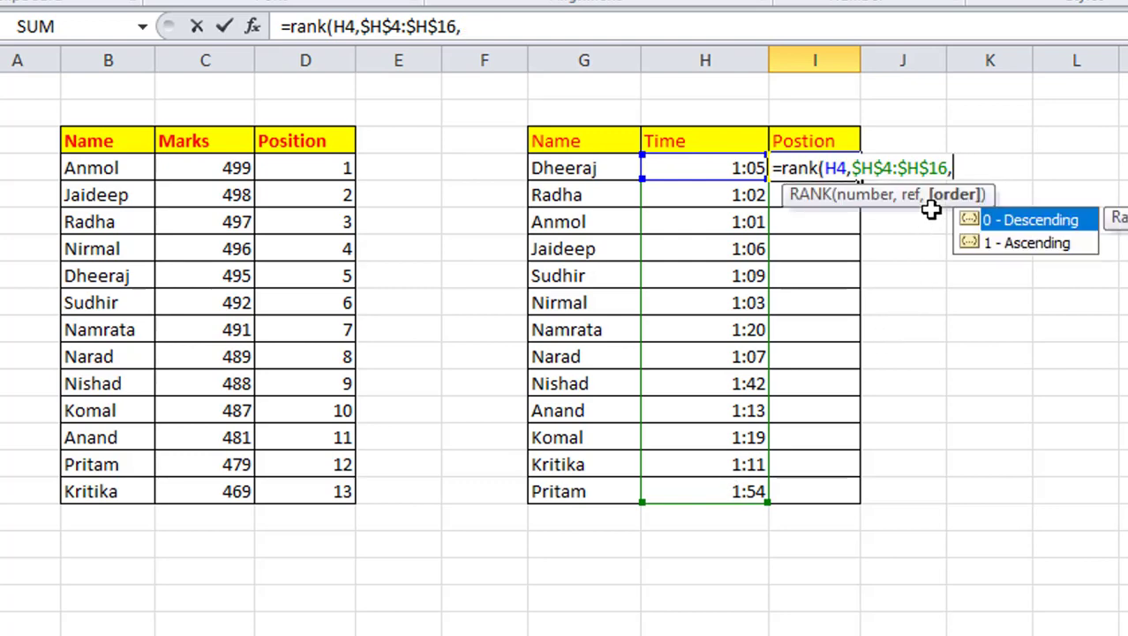
{"action": "double_click", "coordinate": [1020, 248]}
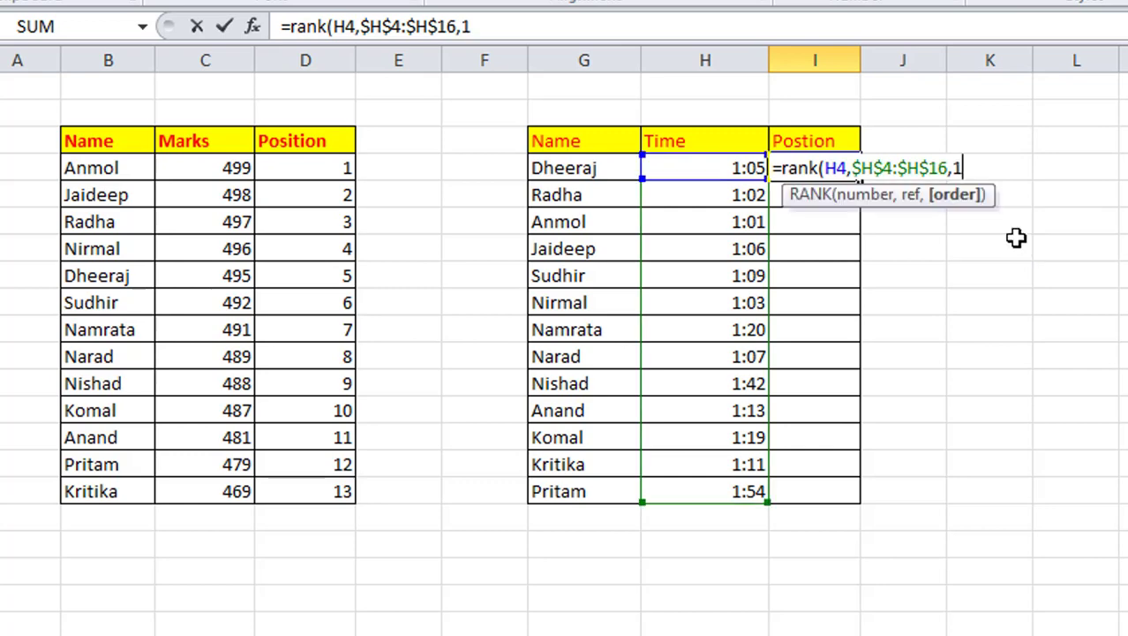
{"action": "type", "text": ")"}
{"action": "key", "text": "Return"}
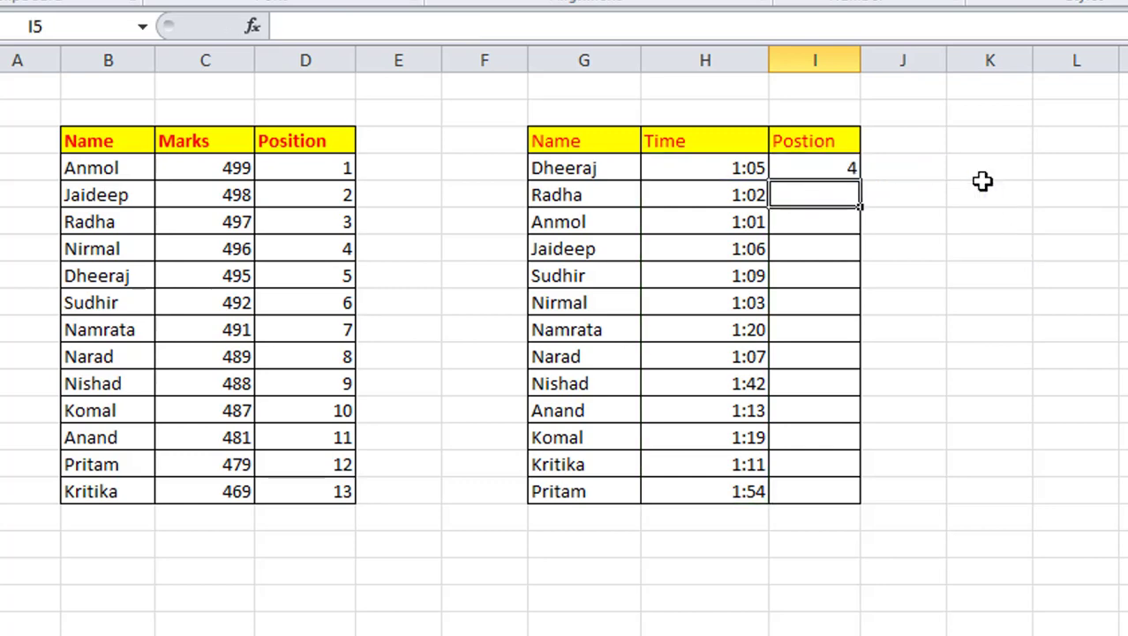
{"action": "left_click", "coordinate": [846, 172]}
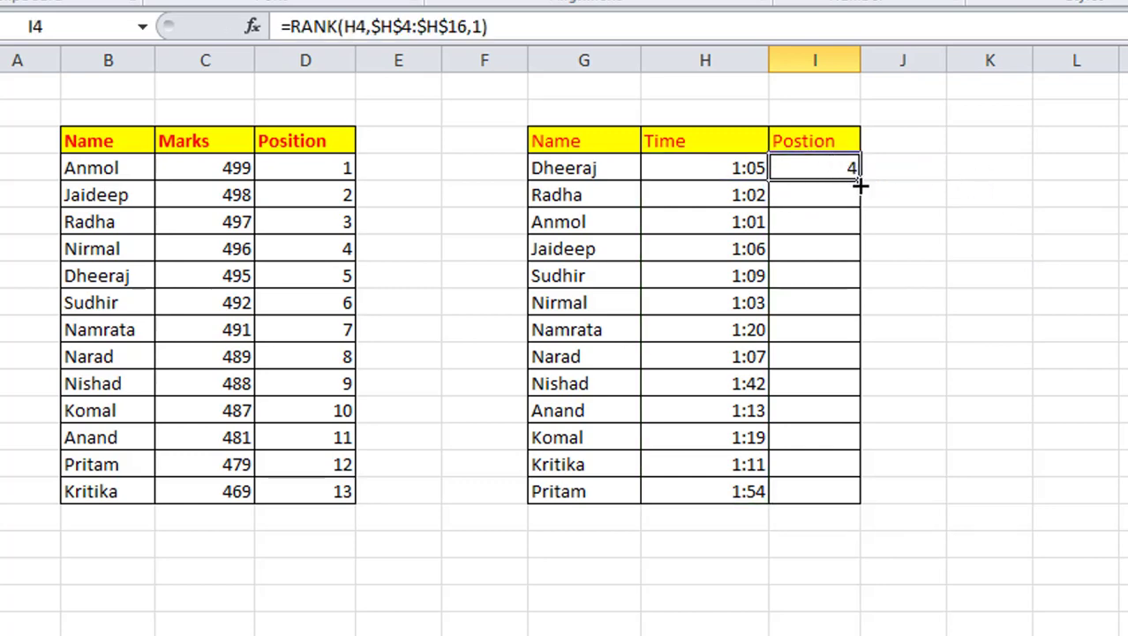
Step: Fill the I4 rank formula to I16 and sort the Time table smallest to largest by Position
{"action": "left_click_drag", "start_coordinate": [861, 185], "coordinate": [870, 501]}
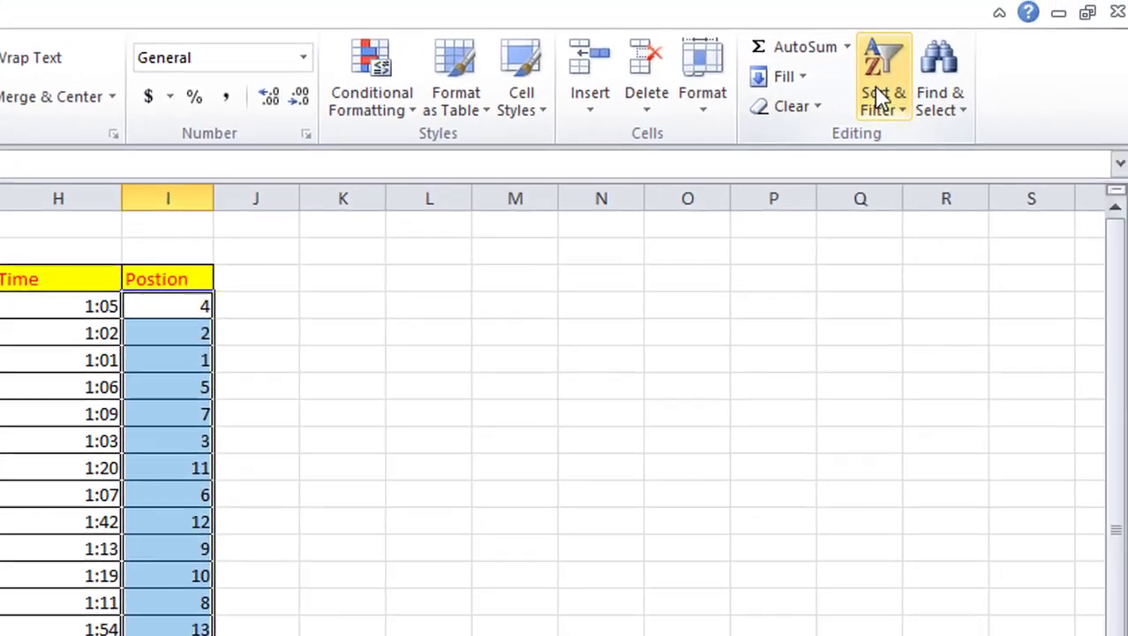
{"action": "left_click", "coordinate": [883, 77]}
{"action": "left_click", "coordinate": [918, 150]}
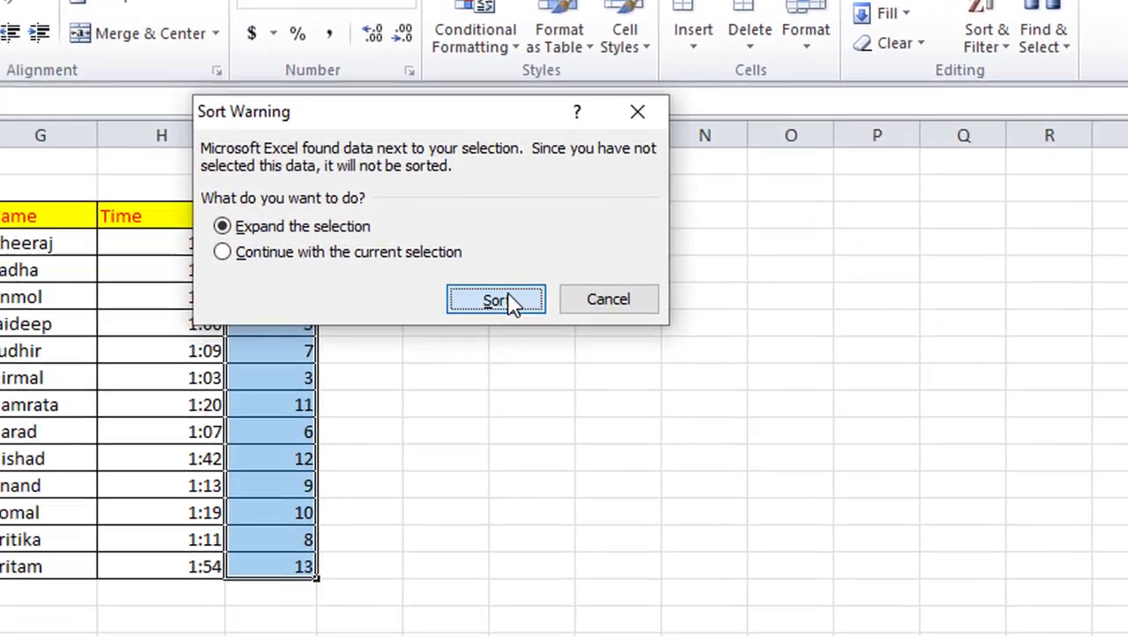
{"action": "left_click", "coordinate": [390, 360]}
{"action": "left_click", "coordinate": [550, 263]}
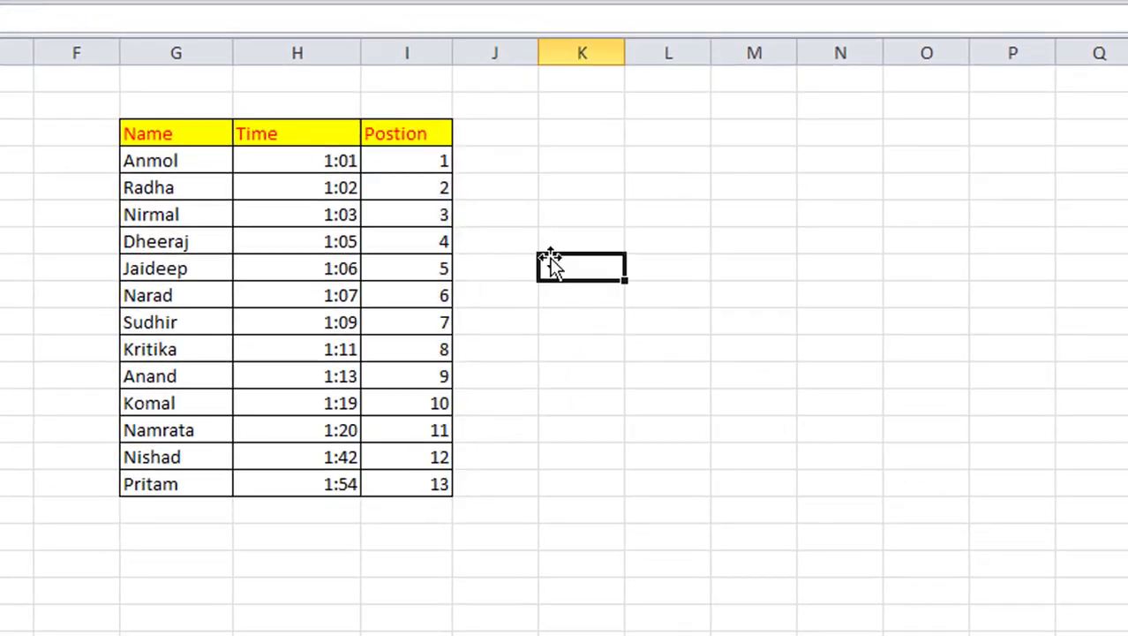
{"action": "left_click", "coordinate": [432, 164]}
{"action": "left_click", "coordinate": [316, 166]}
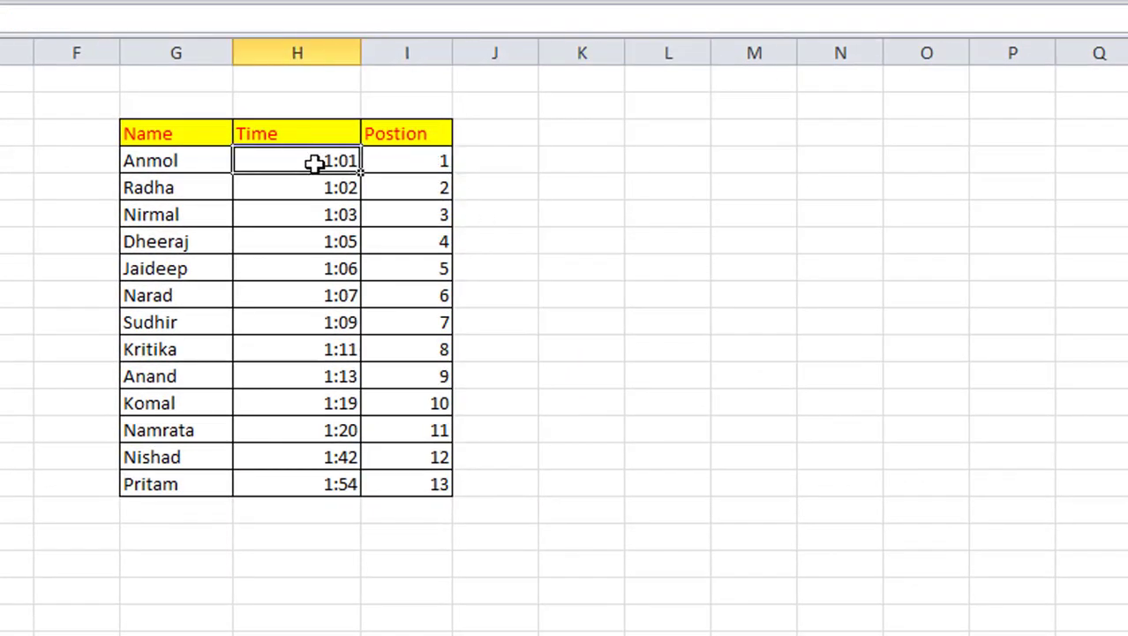
{"action": "left_click", "coordinate": [442, 166]}
{"action": "left_click", "coordinate": [336, 155]}
{"action": "left_click", "coordinate": [433, 158]}
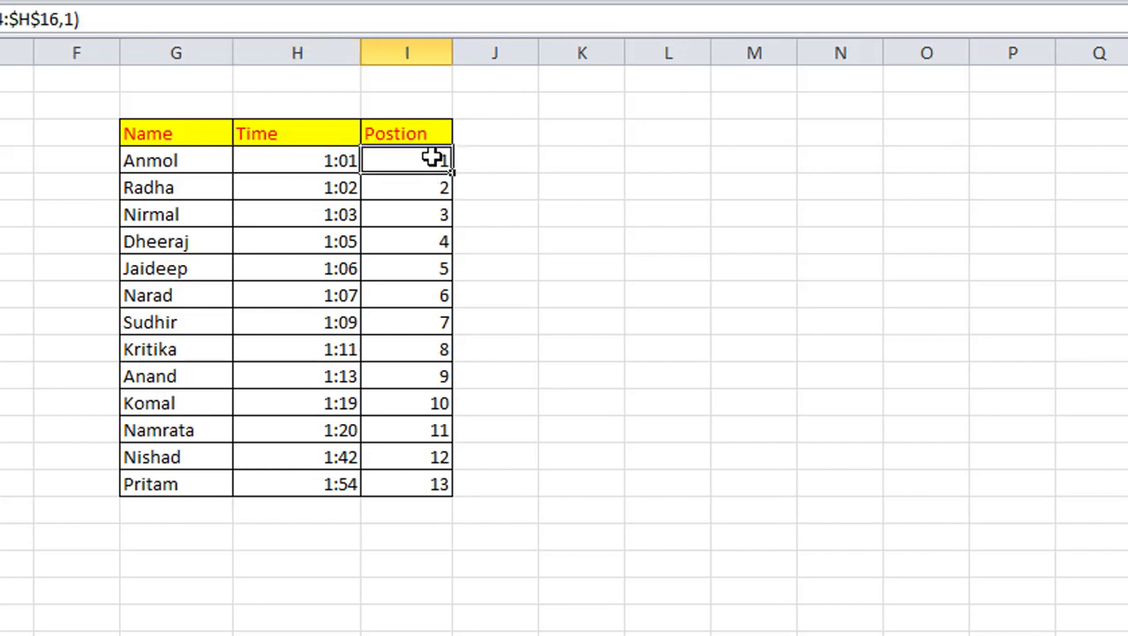
{"action": "left_click", "coordinate": [443, 184]}
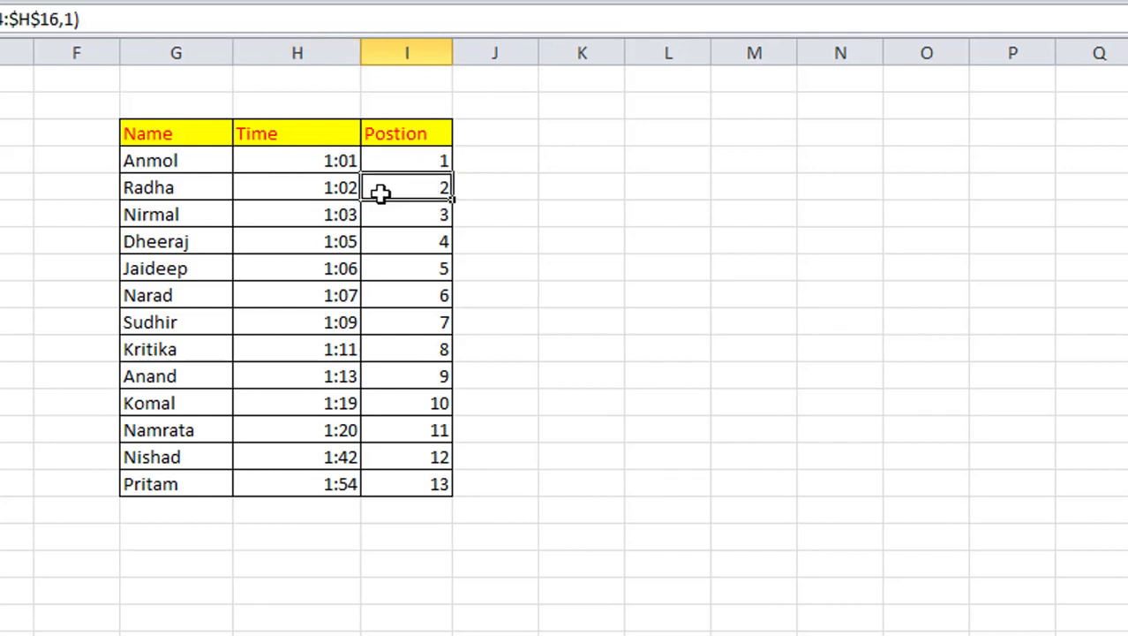
{"action": "left_click", "coordinate": [335, 195]}
{"action": "left_click", "coordinate": [429, 217]}
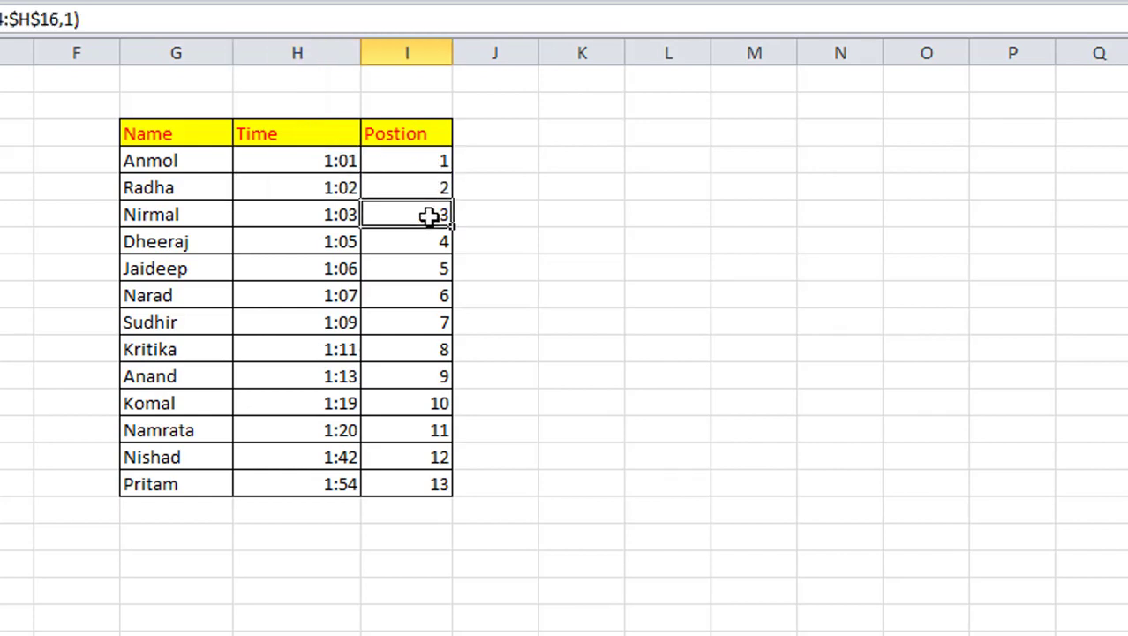
{"action": "left_click", "coordinate": [339, 217]}
{"action": "left_click", "coordinate": [397, 217]}
{"action": "left_click_drag", "start_coordinate": [411, 159], "coordinate": [441, 508]}
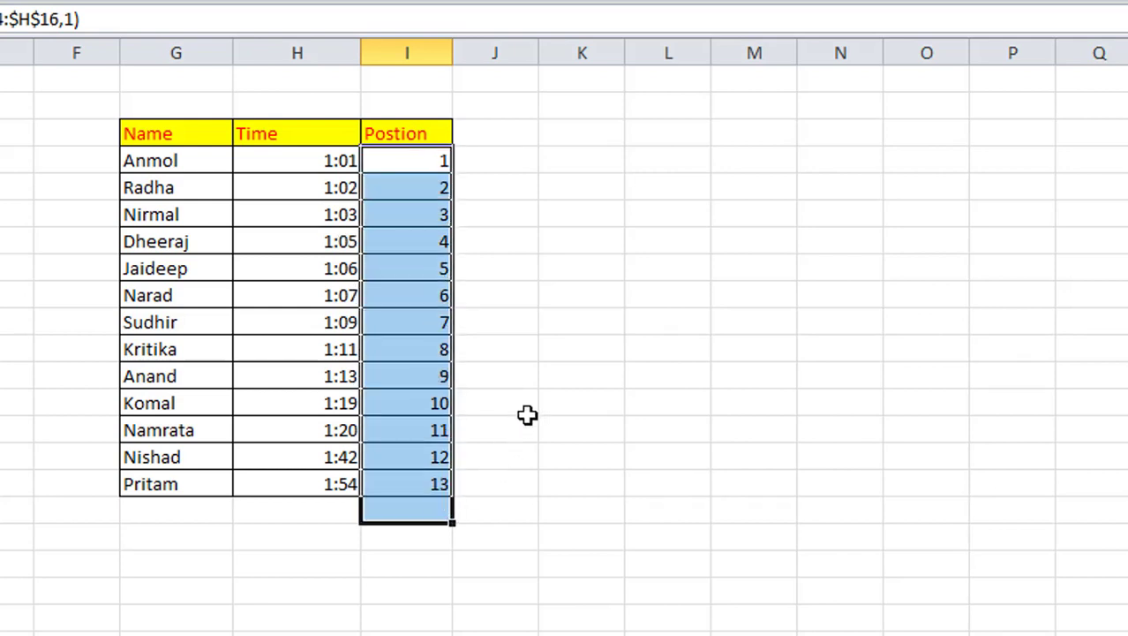
{"action": "left_click", "coordinate": [537, 369]}
{"action": "mouse_move", "coordinate": [175, 132]}
{"action": "left_mouse_down"}
{"action": "mouse_move", "coordinate": [382, 148]}
{"action": "mouse_move", "coordinate": [417, 134]}
{"action": "left_mouse_up"}
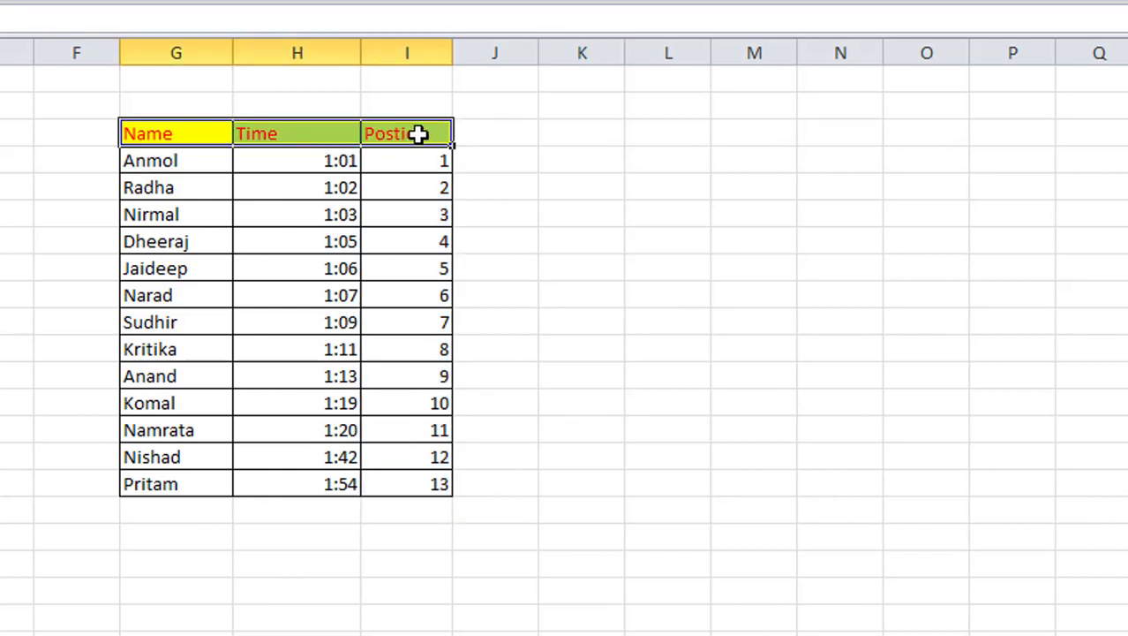
{"action": "left_click", "coordinate": [332, 159]}
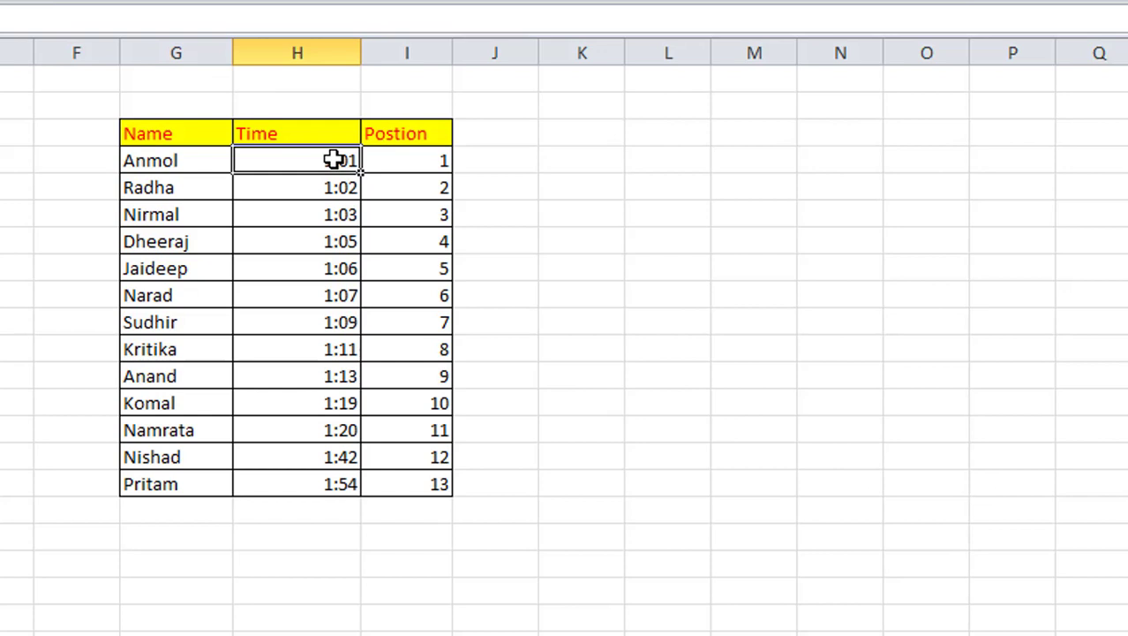